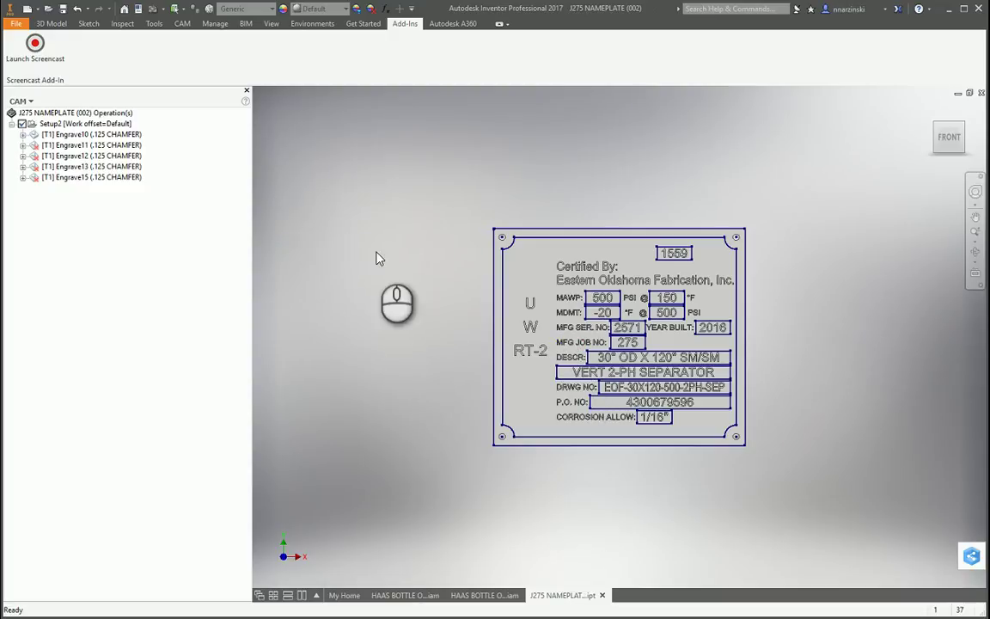
- Pan the nameplate view slightly before moving to the Autodesk Account products page
middle_click_drag(581, 308, 561, 315)
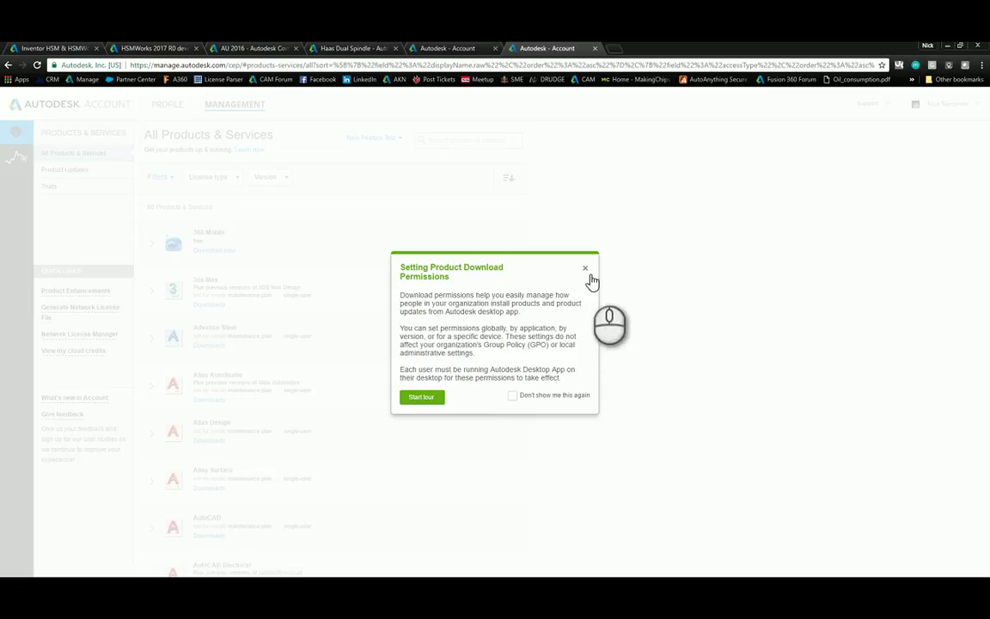
- Close the download-permissions notice, scroll through the products list, and go to Product Updates
left_click(584, 267)
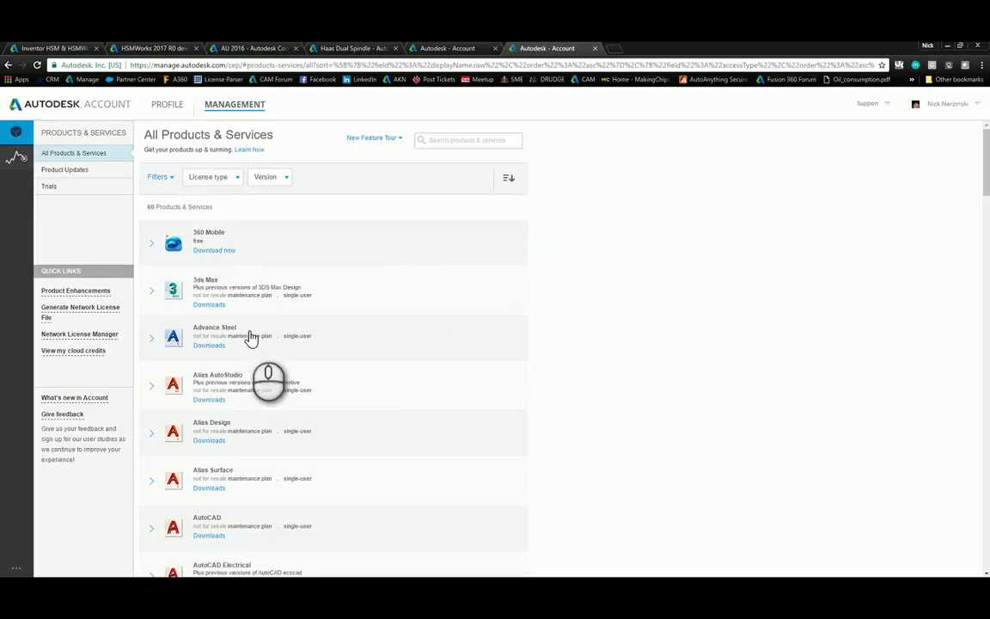
scroll(254, 360, "down", 5)
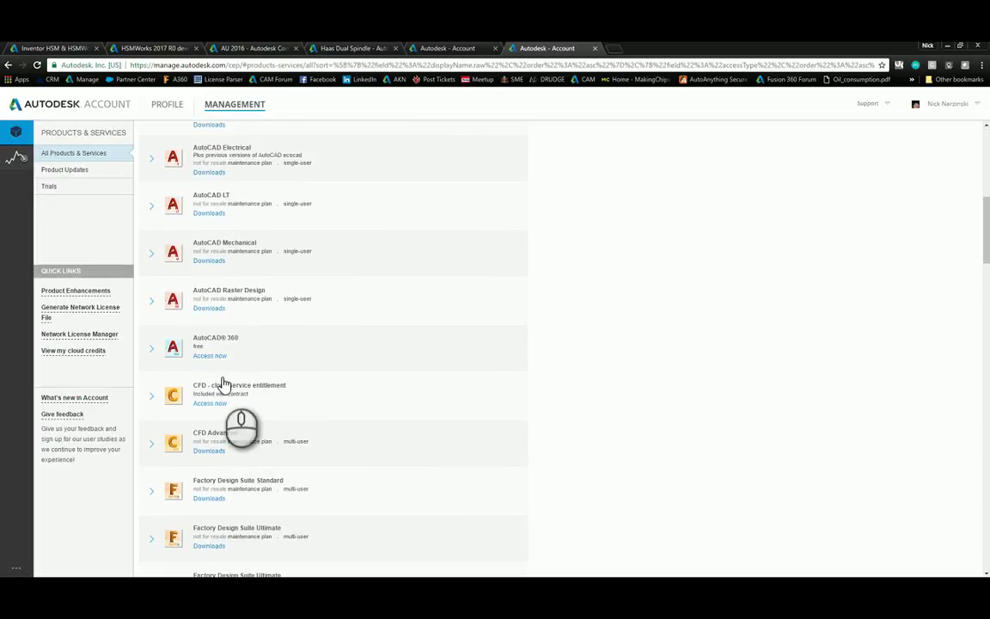
scroll(240, 395, "down", 5)
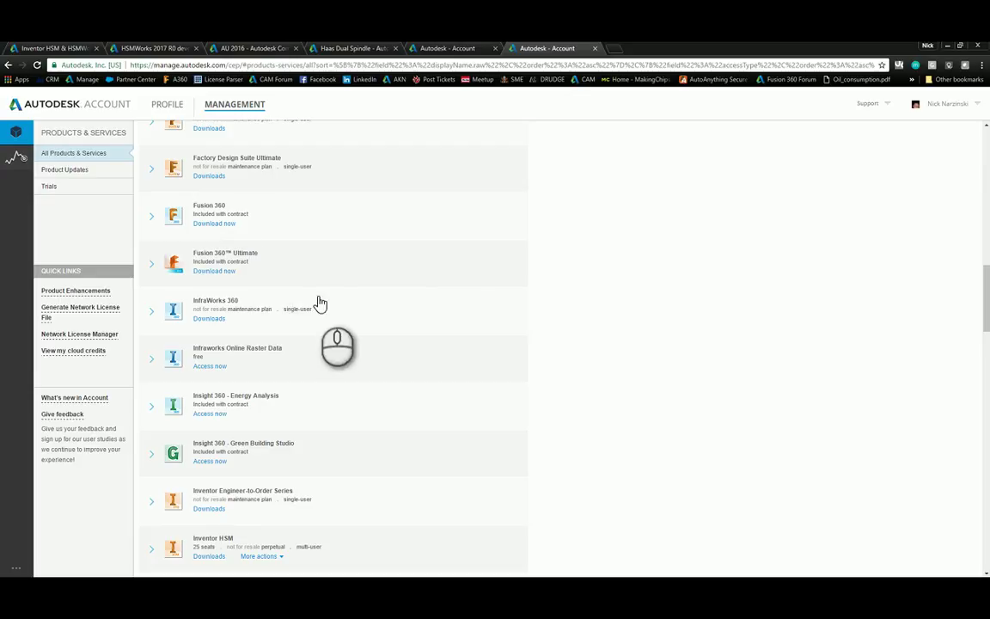
scroll(329, 331, "down", 2)
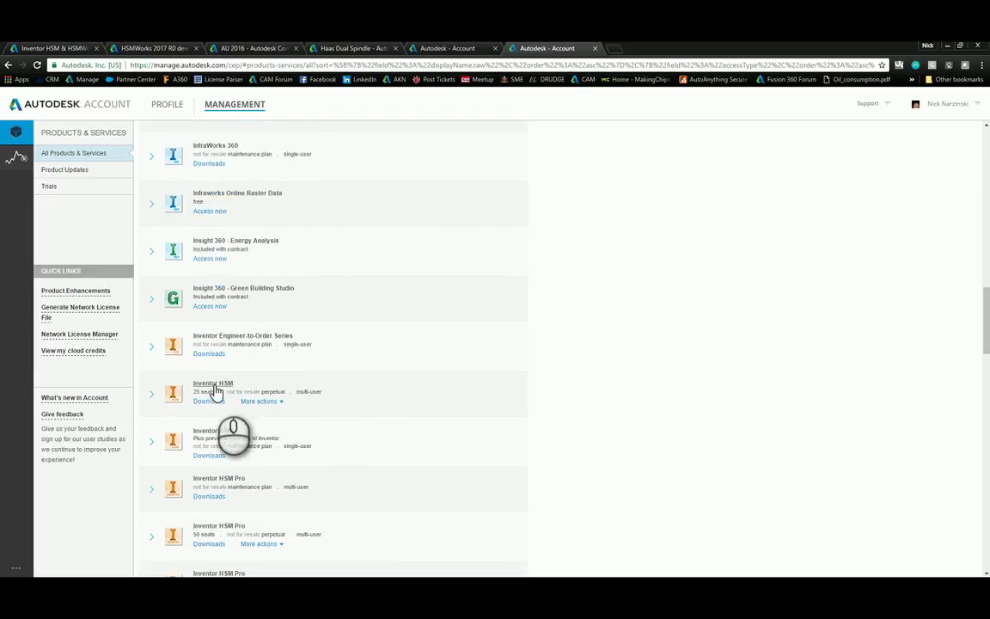
scroll(279, 412, "down", 3)
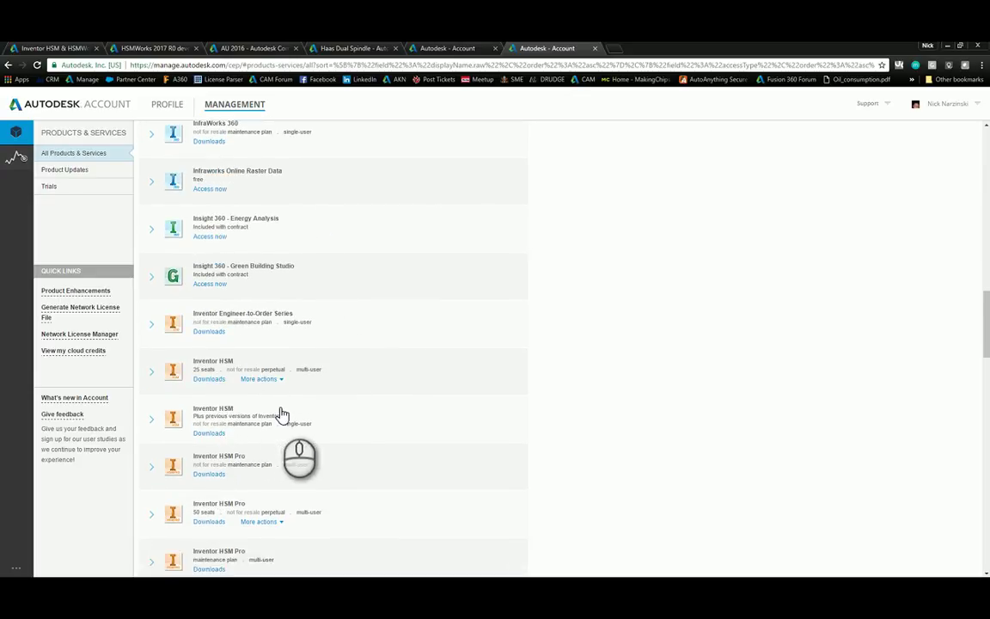
scroll(284, 415, "down", 1)
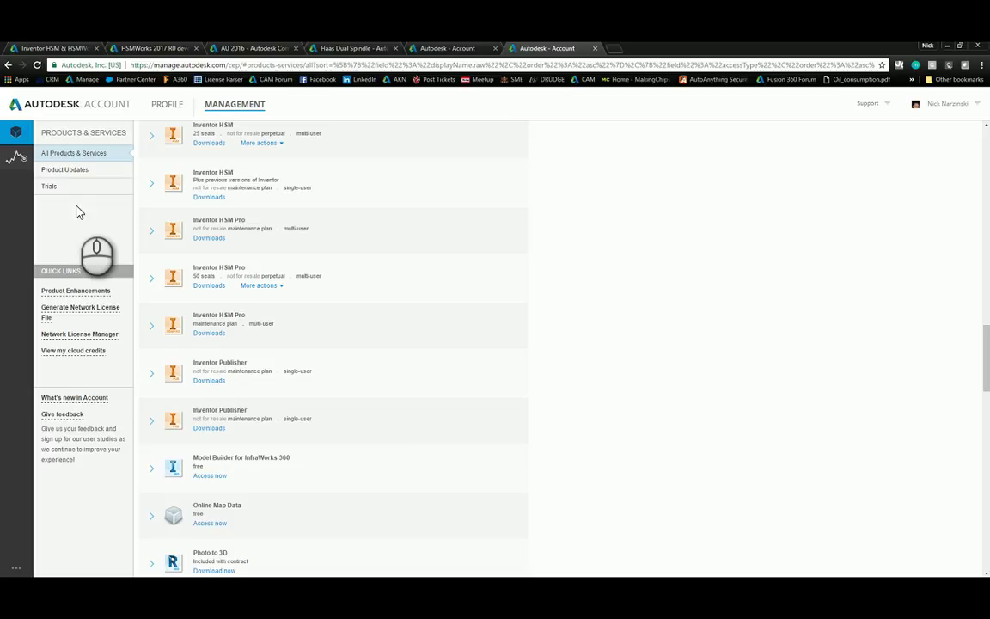
left_click(65, 171)
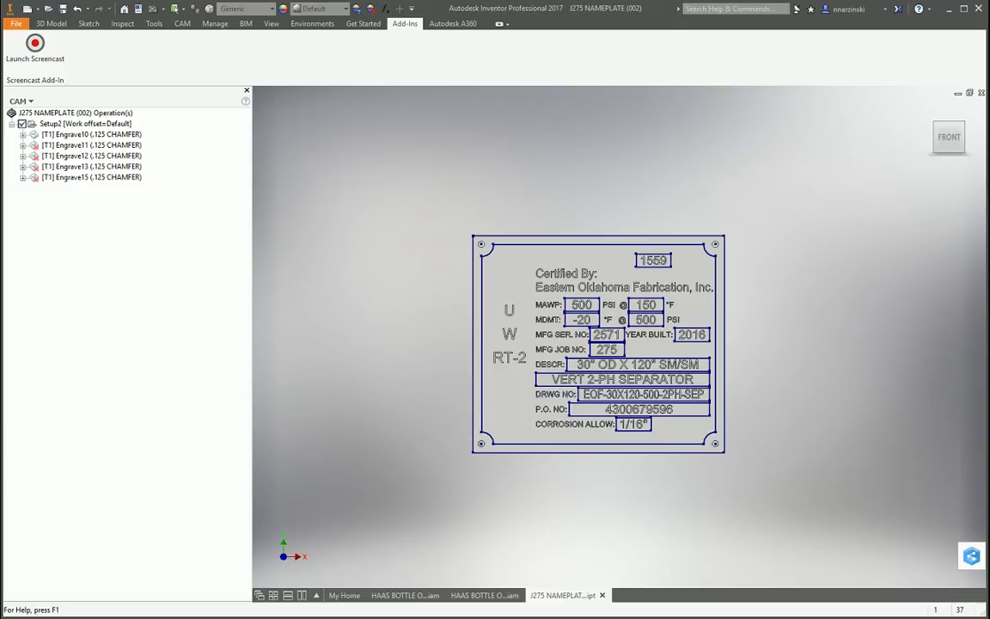
- Verify in Autodesk Desktop App that Inventor Professional's updates are installed, then close the app
left_click(963, 8)
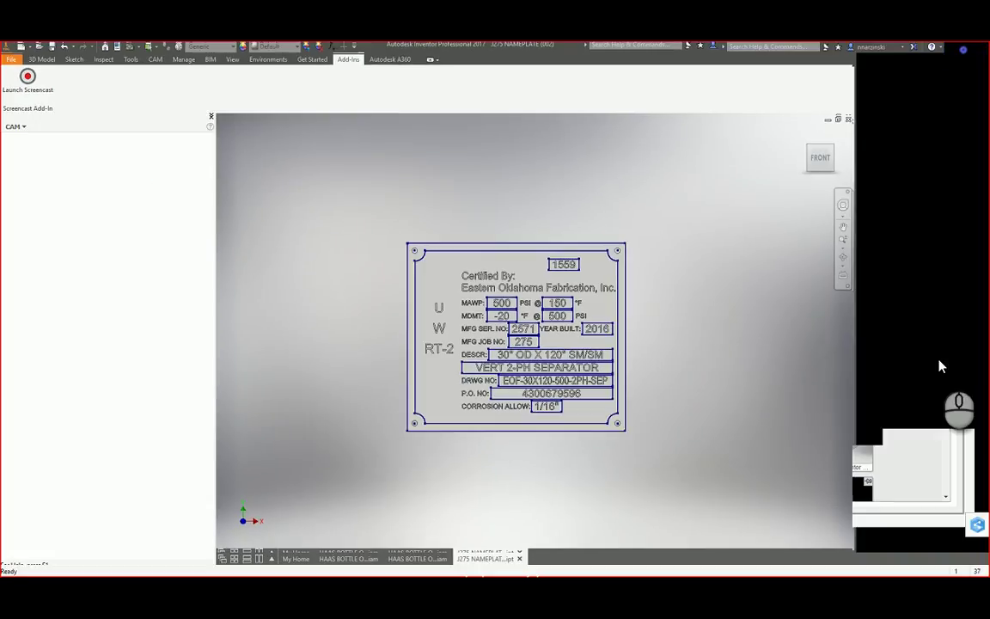
left_click(873, 589)
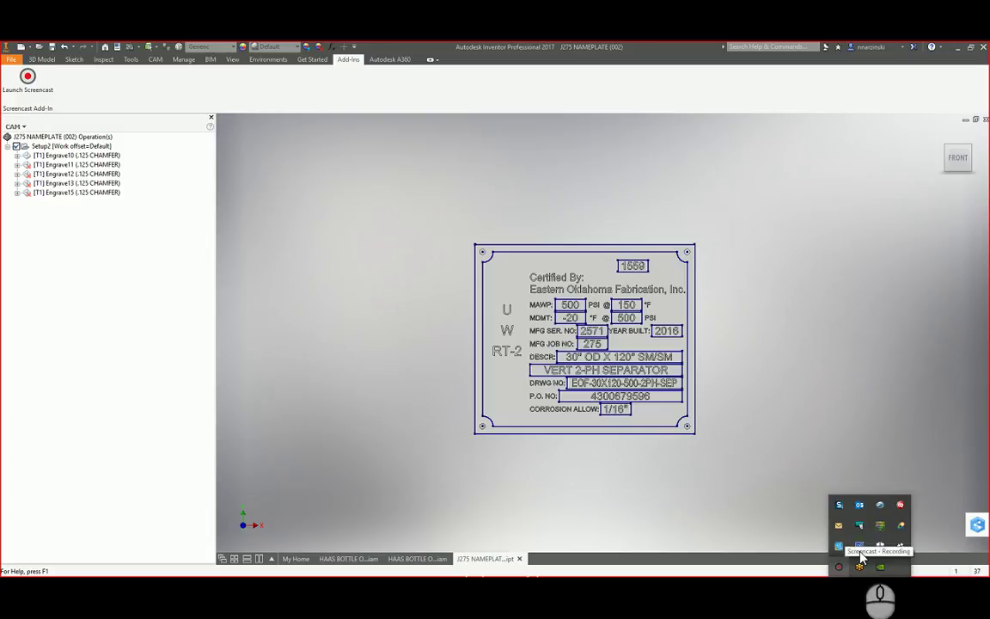
left_click(901, 527)
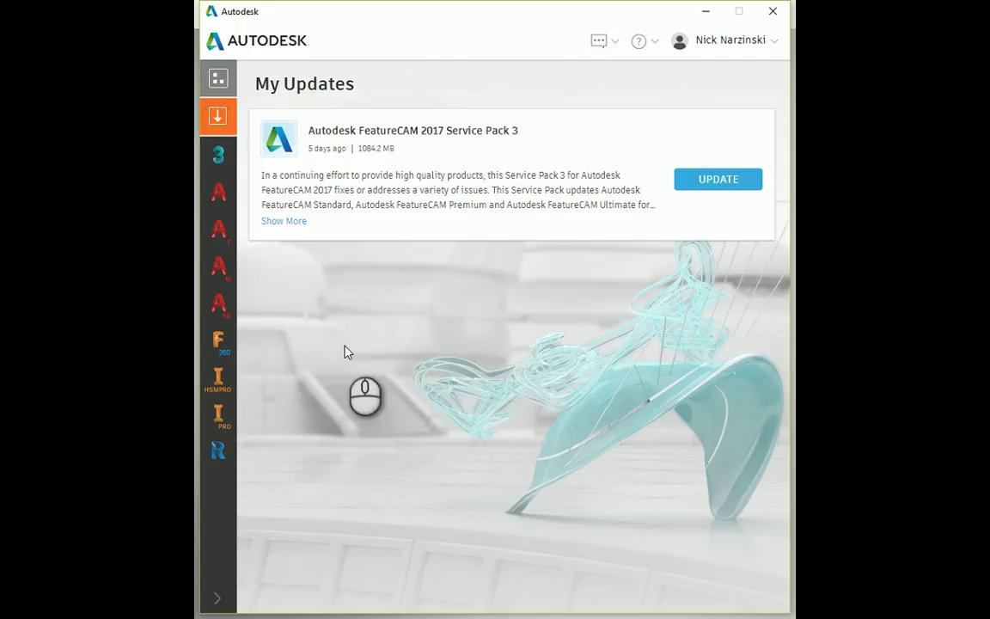
left_click(218, 415)
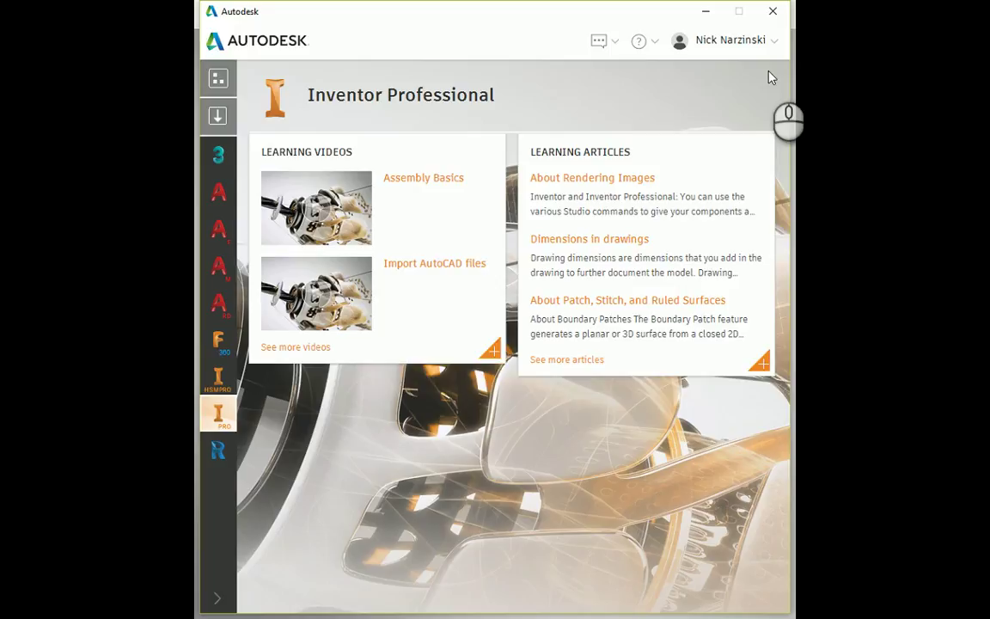
left_click(785, 12)
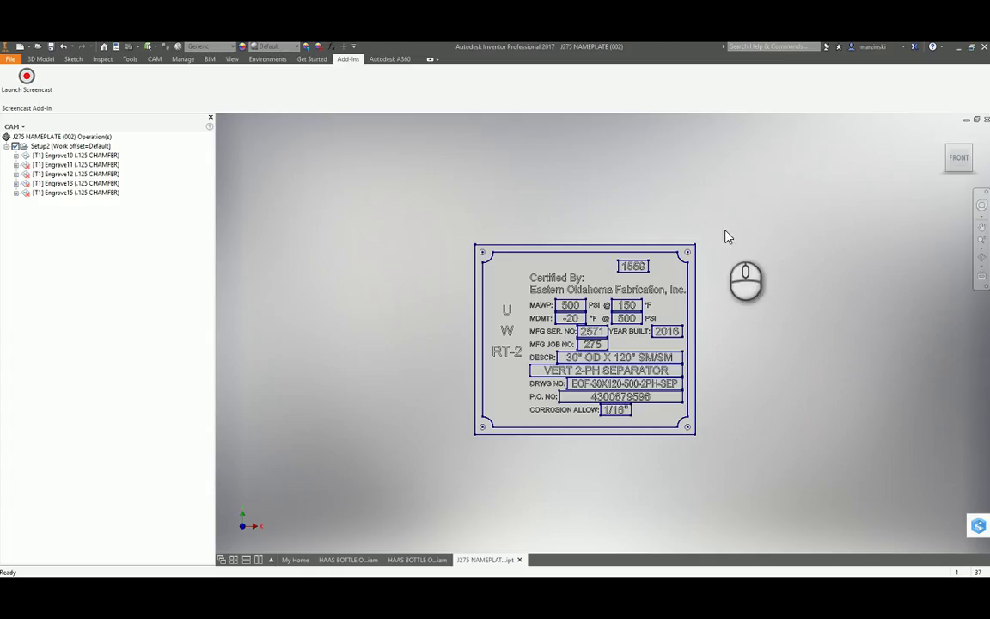
- Maximize Inventor, switch the browser from CAM to Model, and select the BOXED TEXT feature
left_click(973, 48)
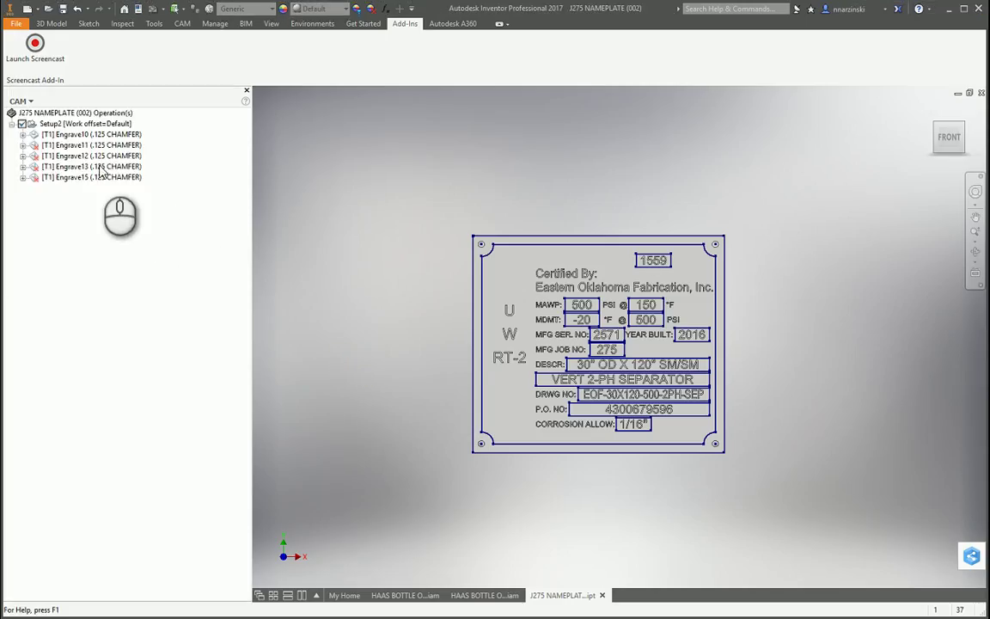
scroll(663, 348, "up", 3)
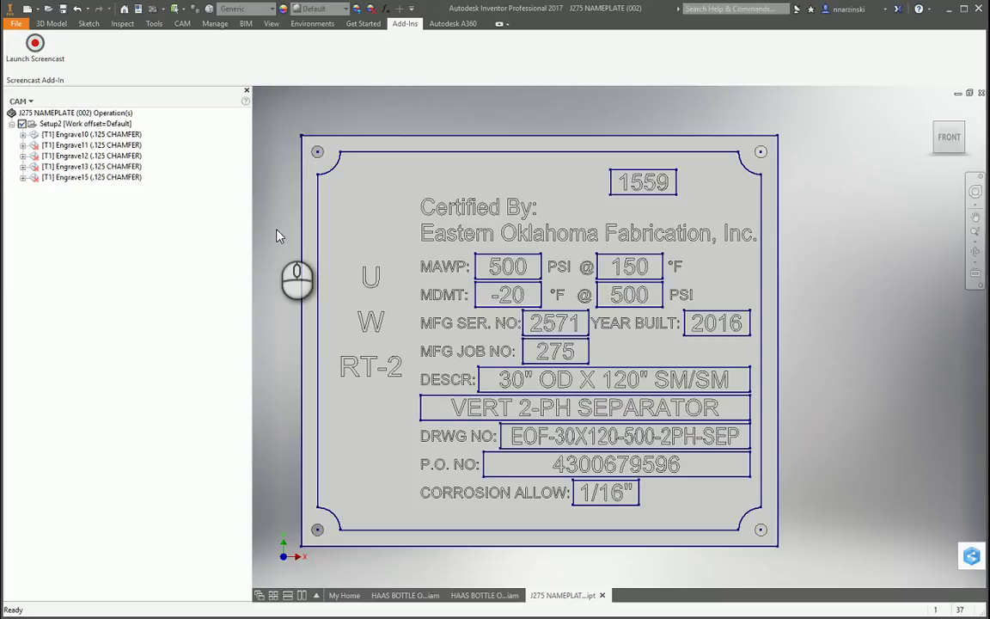
left_click(19, 101)
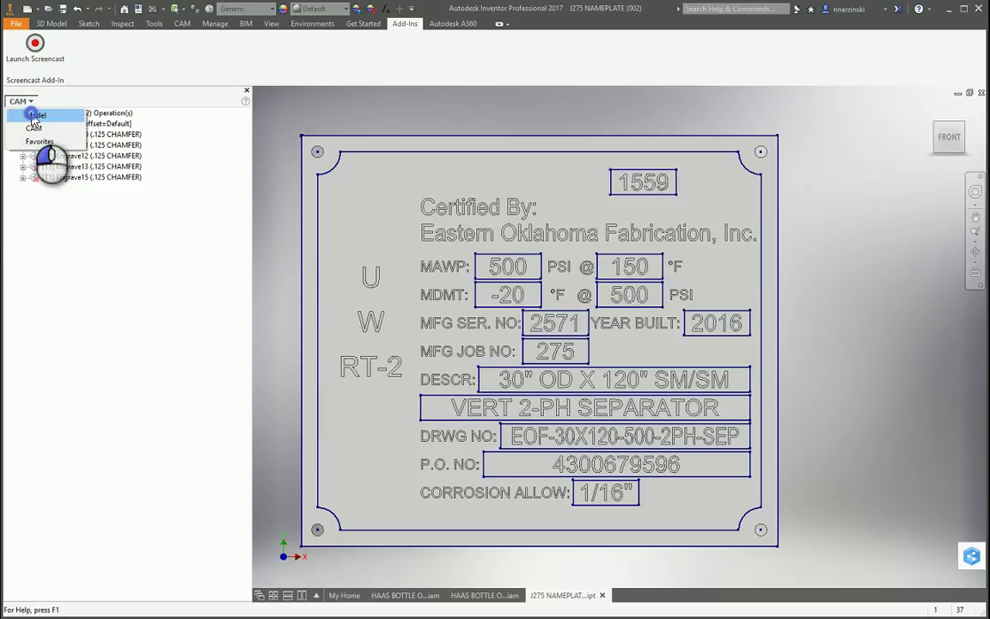
left_click(33, 115)
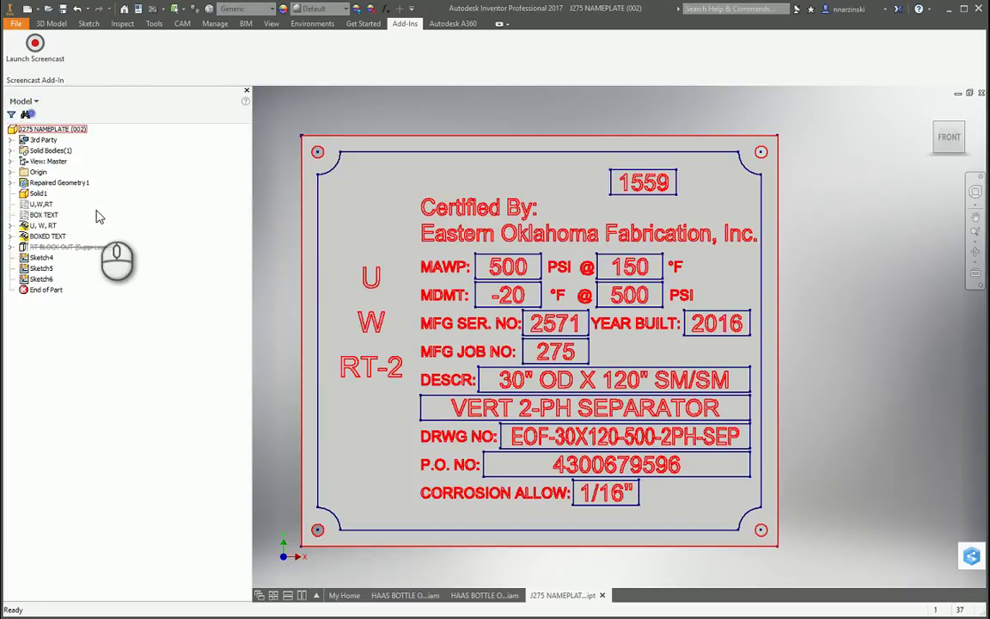
left_click(44, 237)
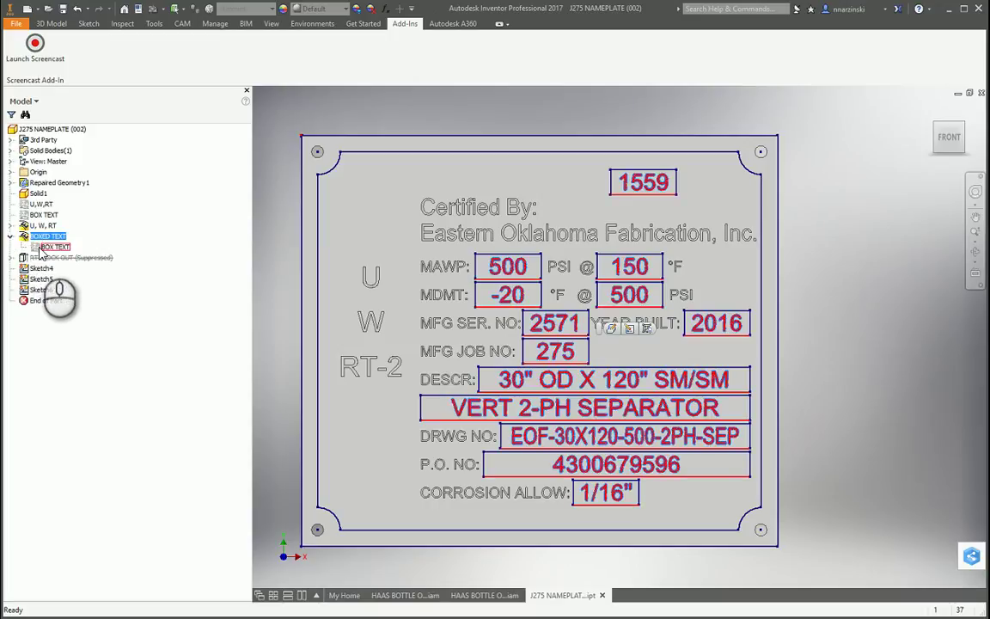
- Delete the BOXED TEXT feature, accepting the read-only part prompt
right_click(40, 238)
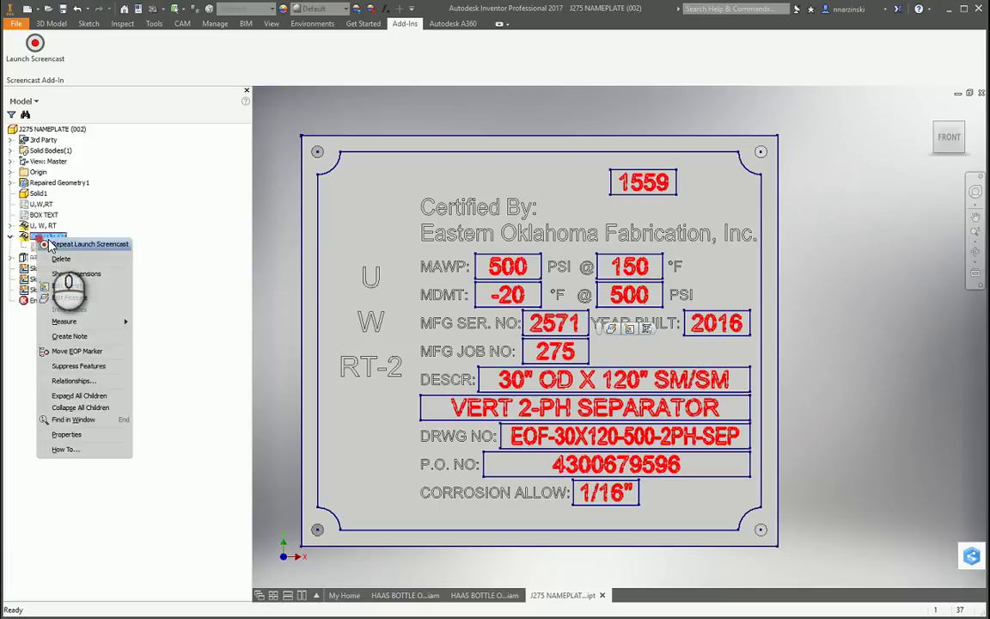
left_click(67, 285)
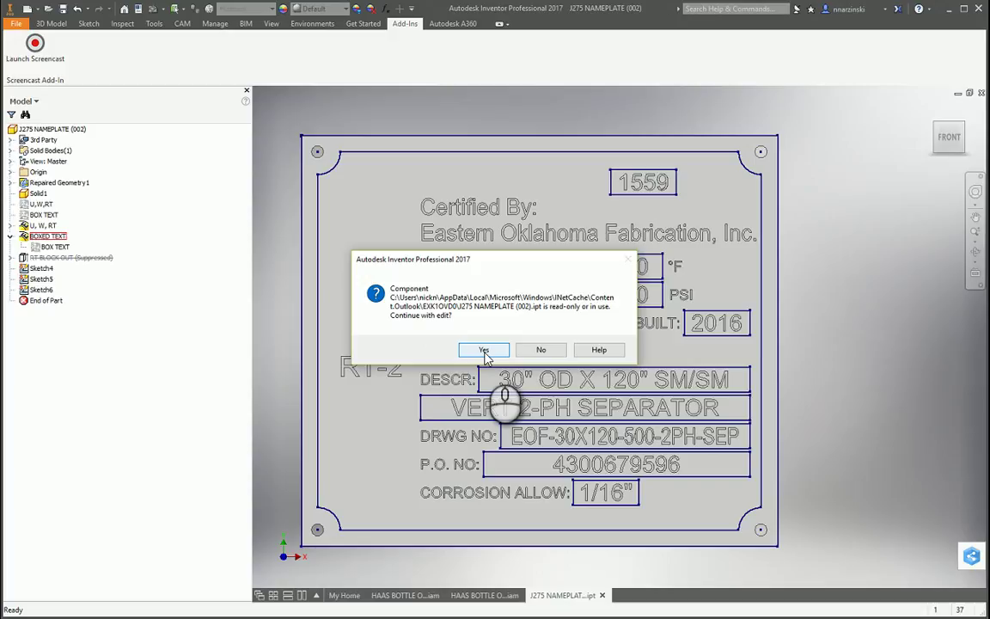
left_click(484, 351)
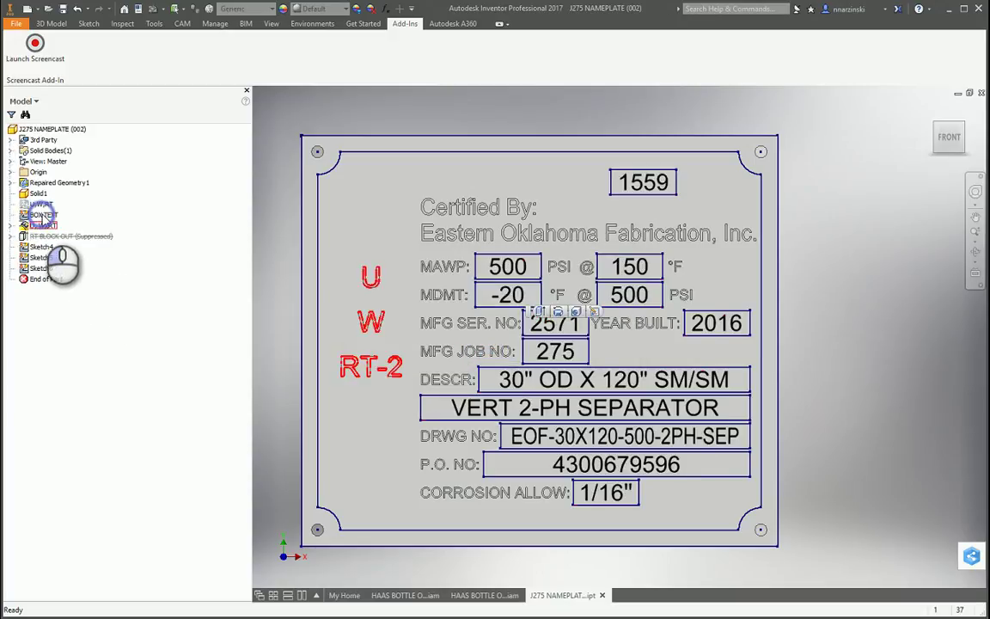
- Select and then deselect the remaining BOX TEXT sketch to check its text
left_click(43, 216)
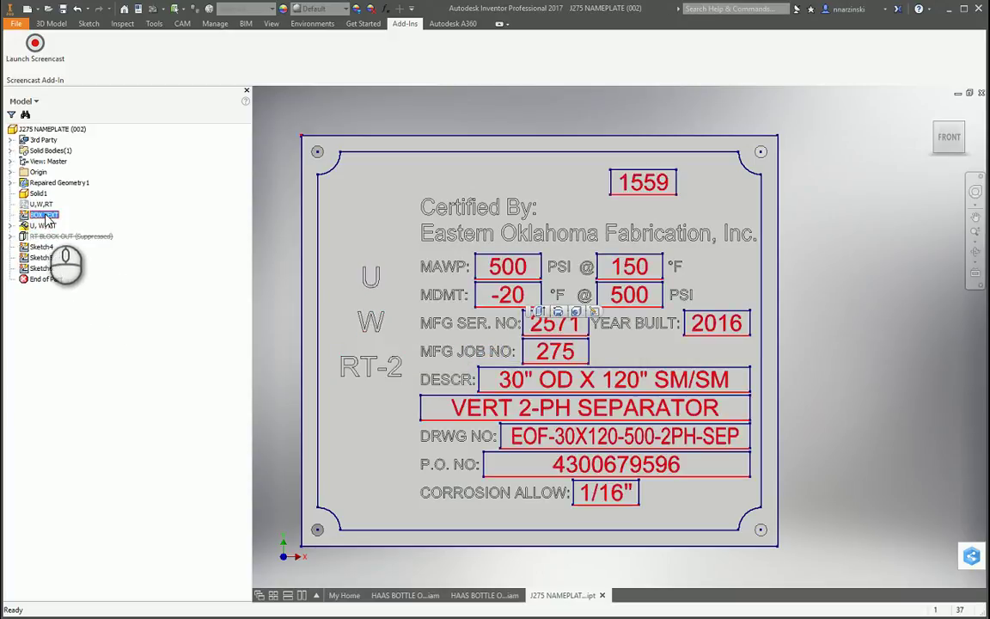
left_click(128, 241)
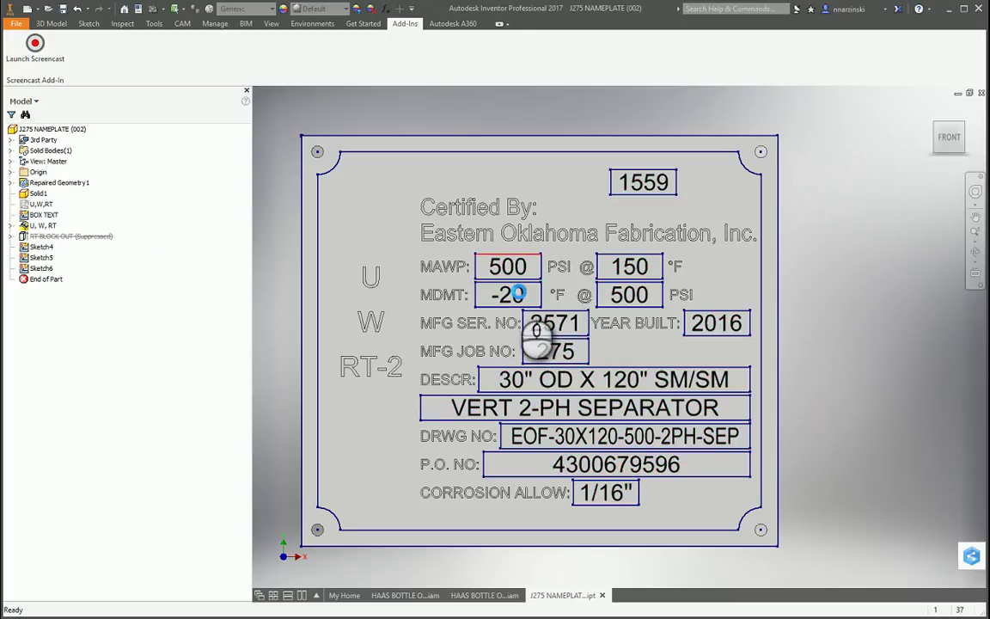
scroll(516, 294, "up", 5)
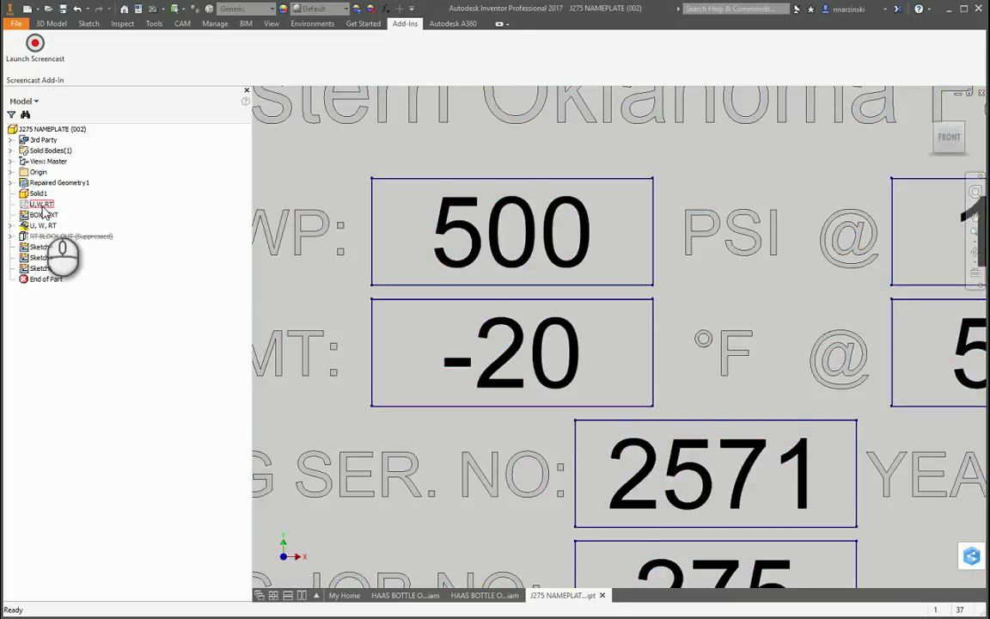
scroll(451, 273, "down", 5)
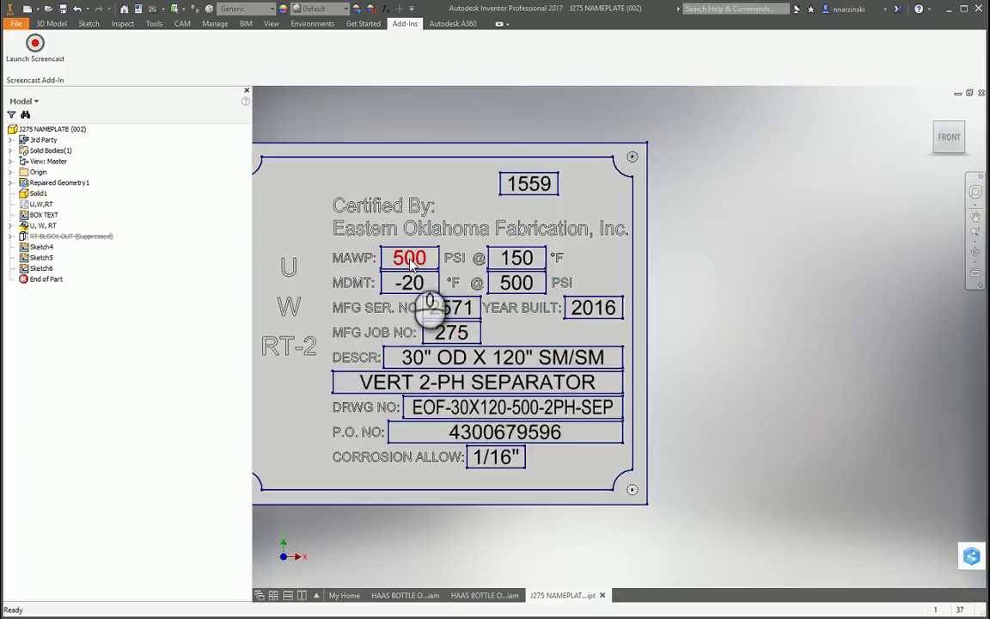
- Open the BOX TEXT sketch for editing
double_click(36, 217)
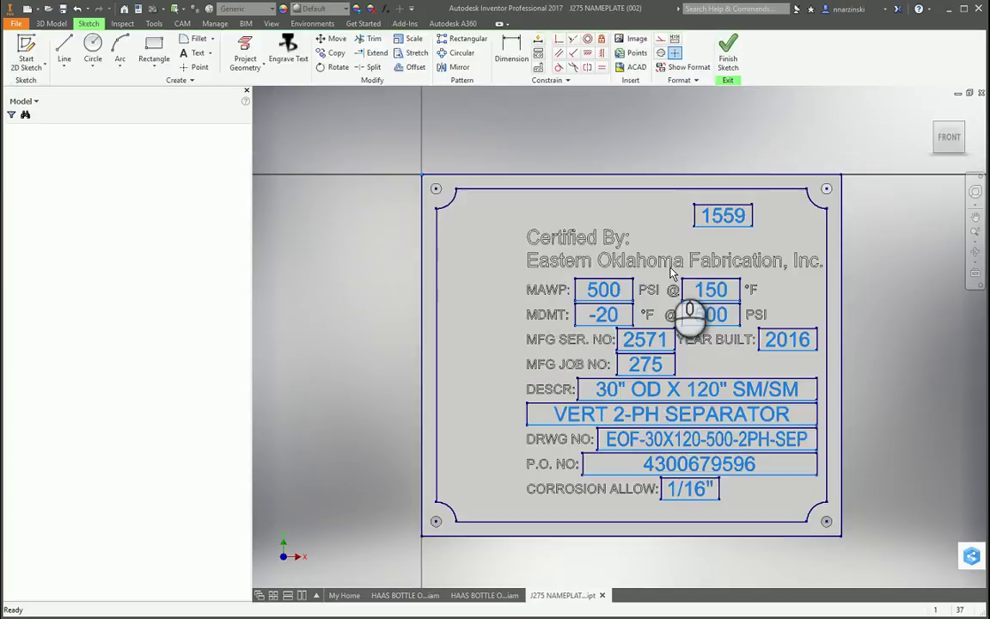
left_click(713, 287)
left_click(716, 238)
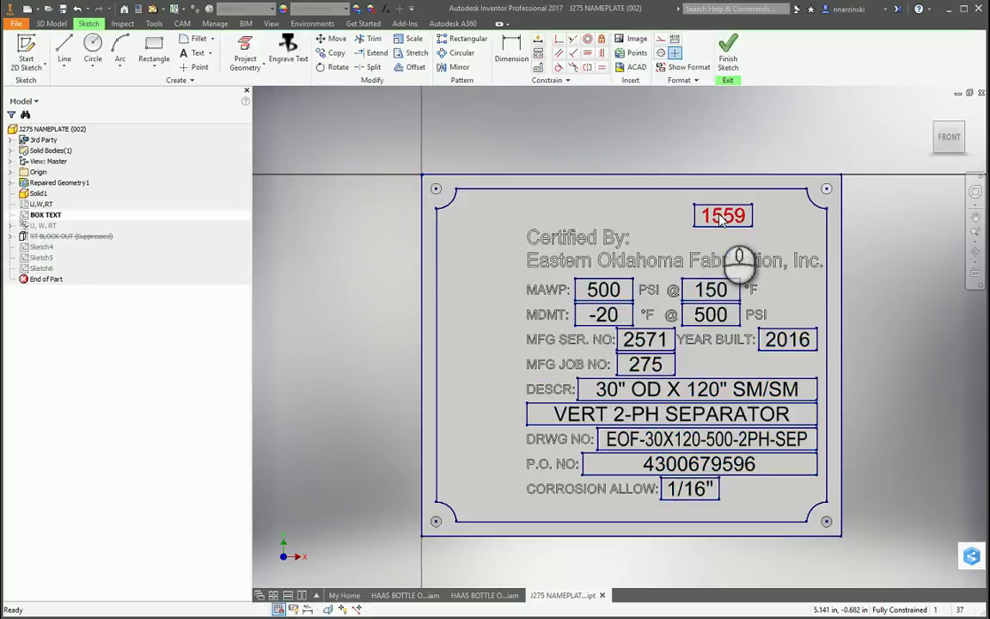
- Convert the 1559 text to sketch geometry, keeping the dim SHX font
right_click(722, 220)
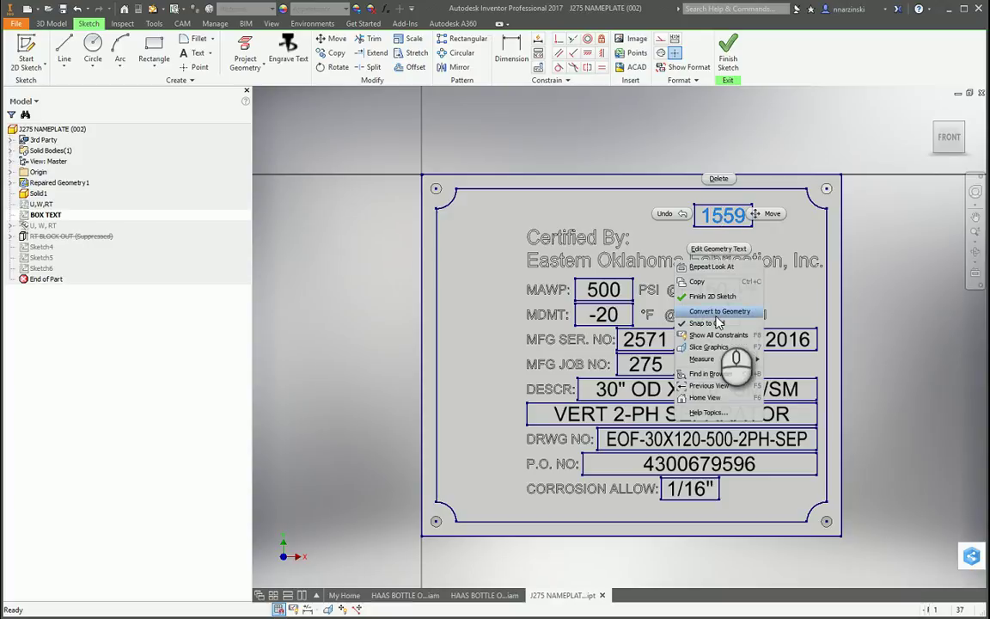
left_click(720, 312)
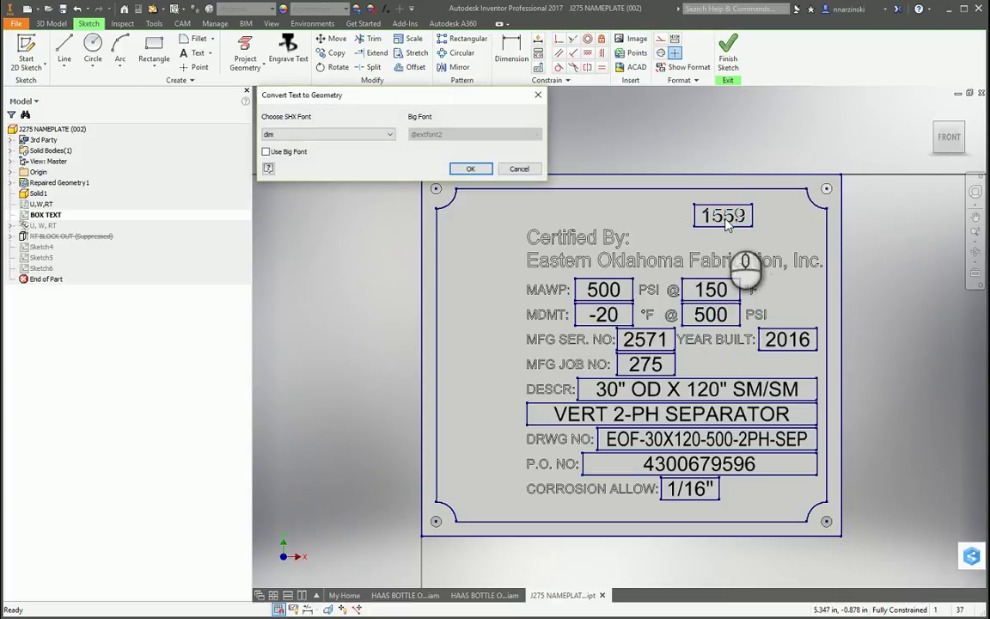
scroll(735, 222, "up", 5)
middle_click_drag(713, 267, 623, 290)
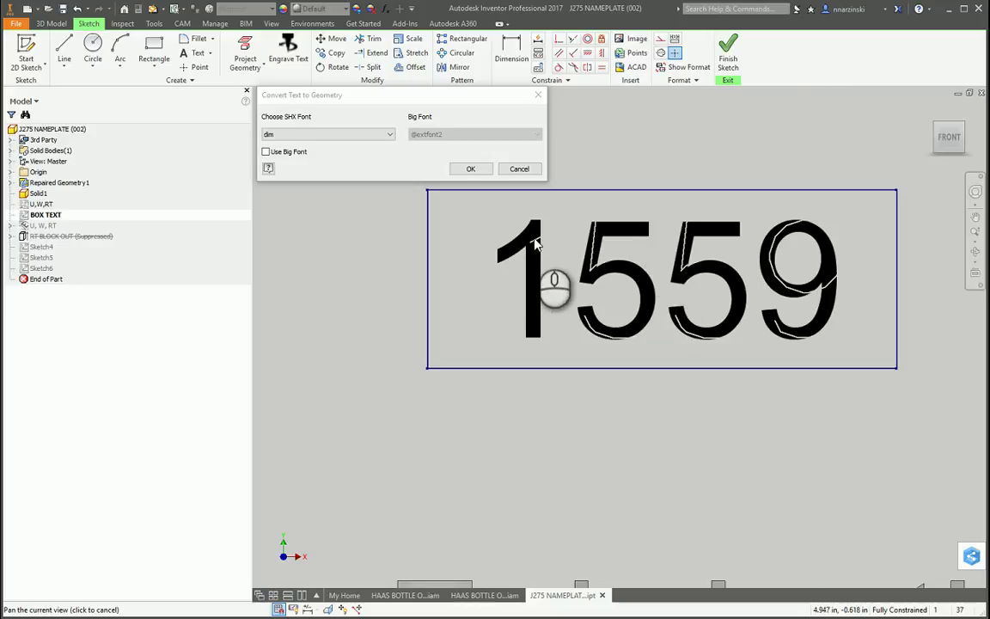
left_click(314, 135)
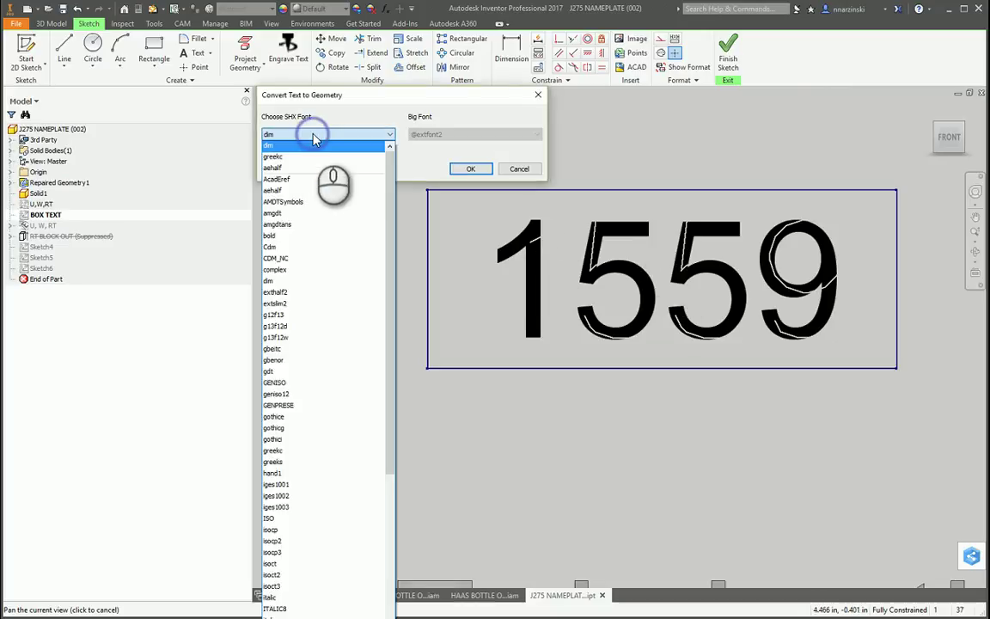
scroll(375, 413, "down", 6)
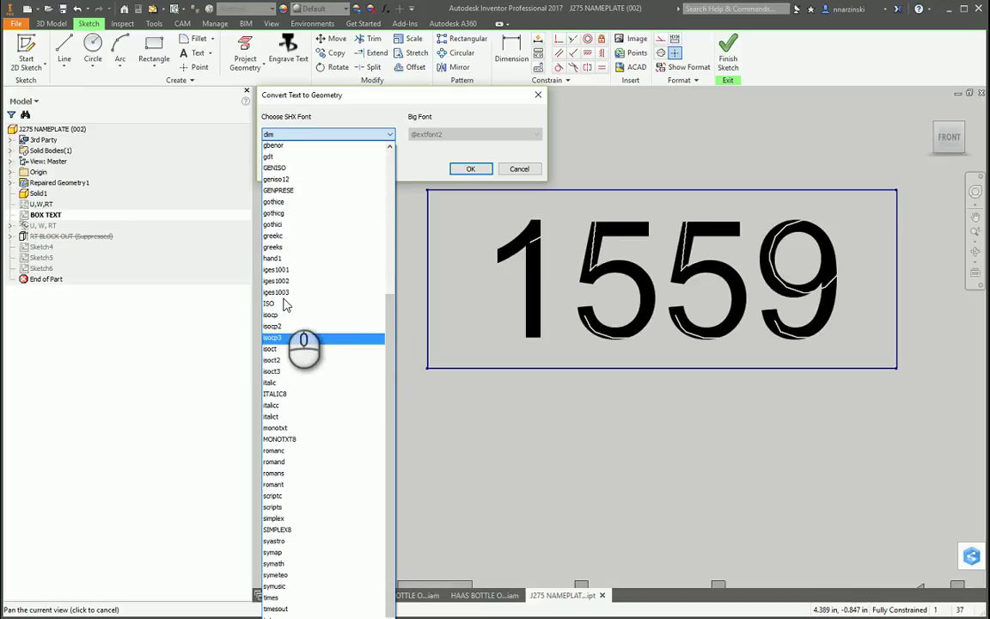
left_click(315, 120)
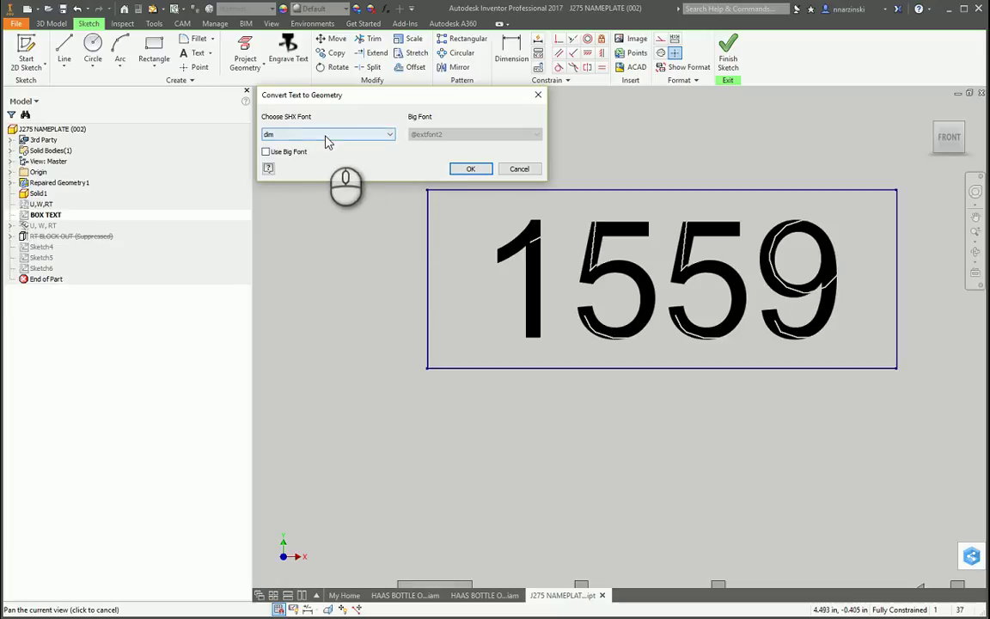
left_click(469, 169)
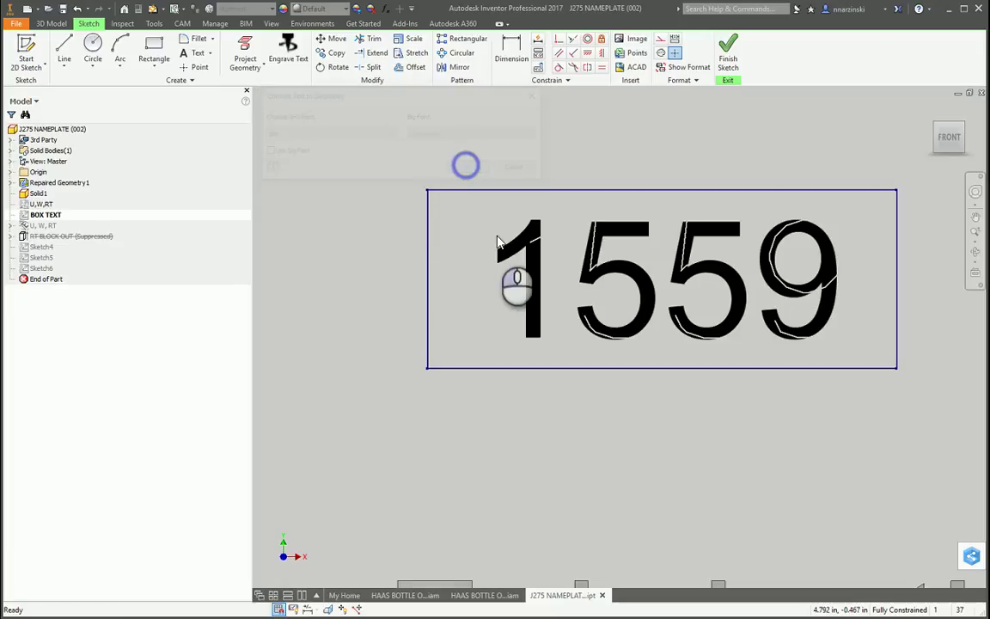
- Convert the MAWP 500, 150 temperature and 500 PSI texts to sketch geometry
scroll(651, 215, "down", 2)
scroll(651, 215, "down", 3)
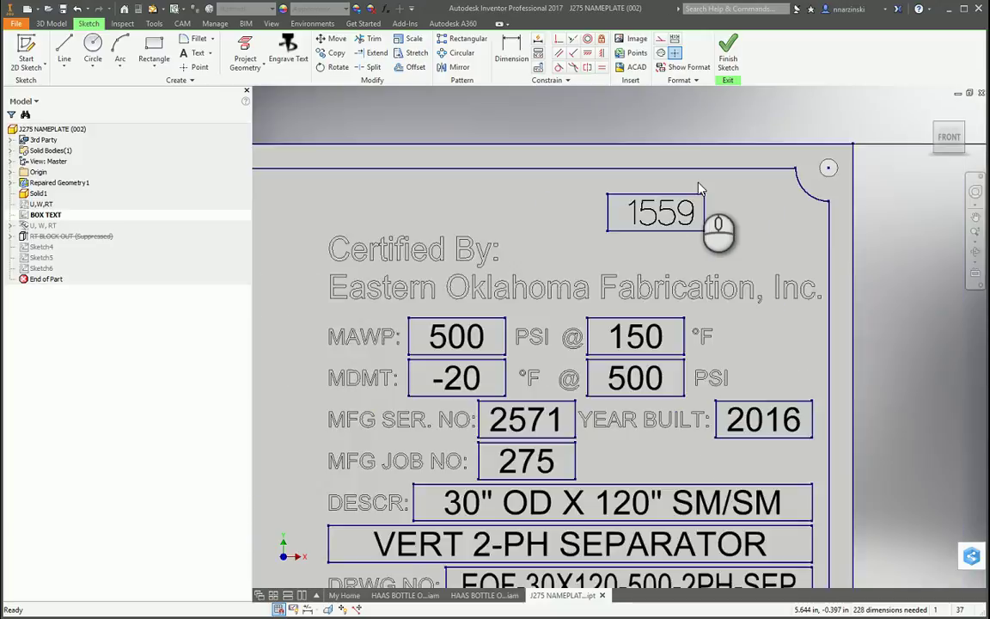
scroll(459, 344, "up", 1)
right_click(460, 342)
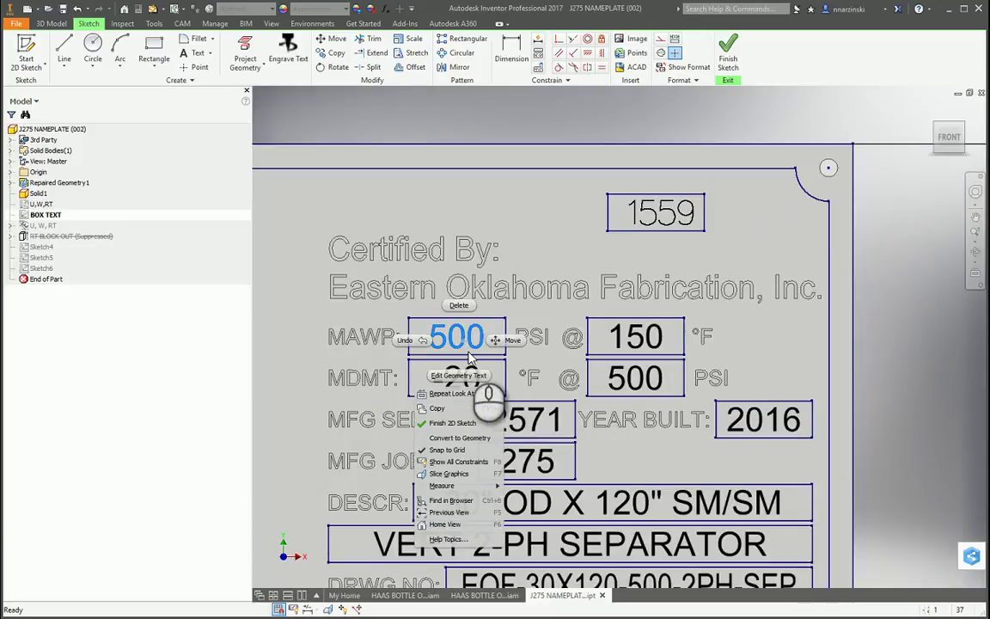
left_click(457, 438)
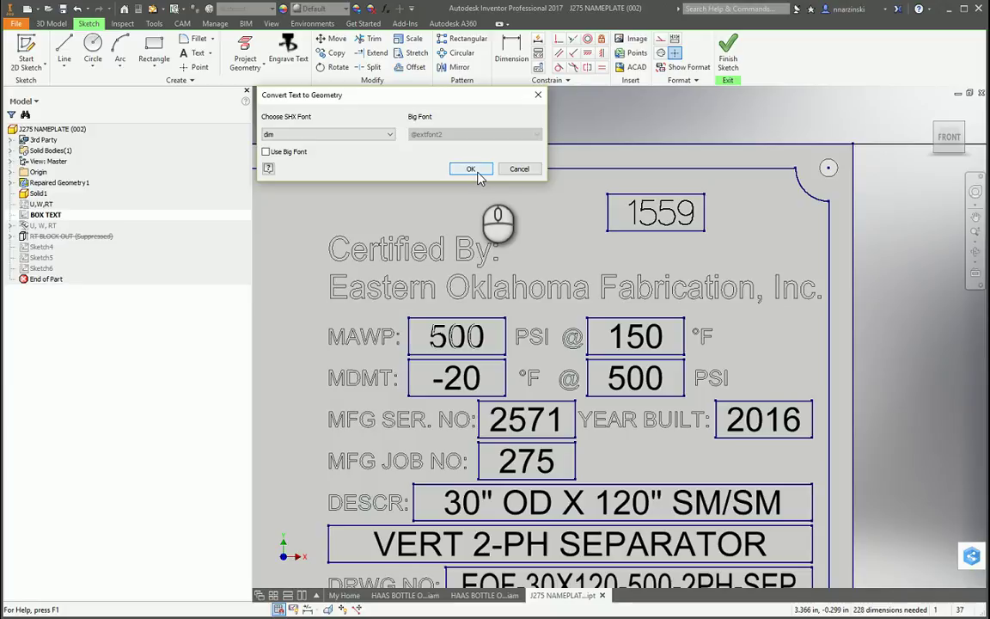
left_click(471, 169)
left_click(638, 337)
right_click(638, 340)
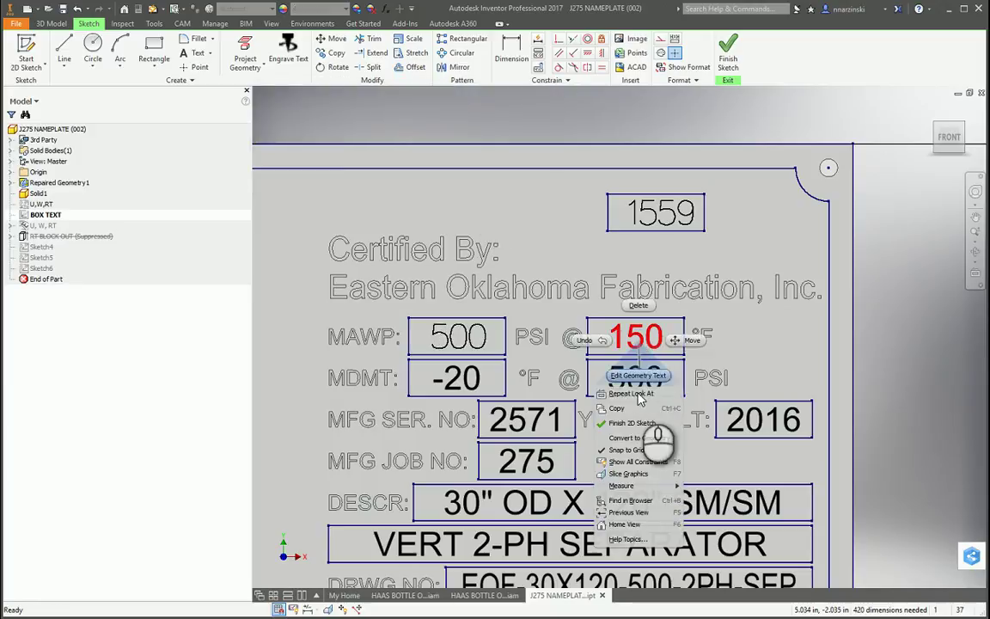
left_click(635, 440)
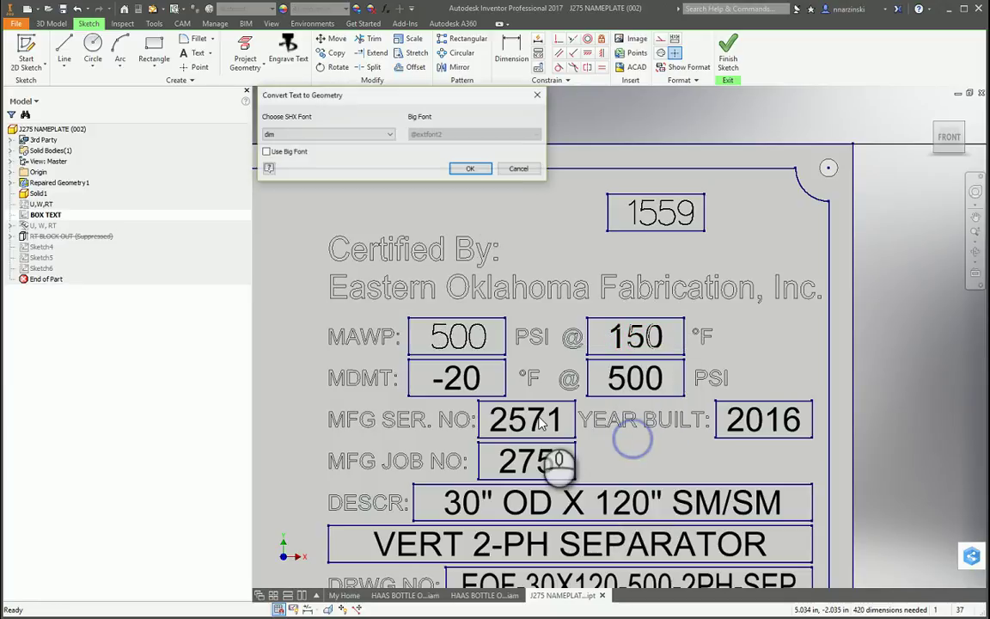
key("Return")
left_click(626, 381)
right_click(637, 378)
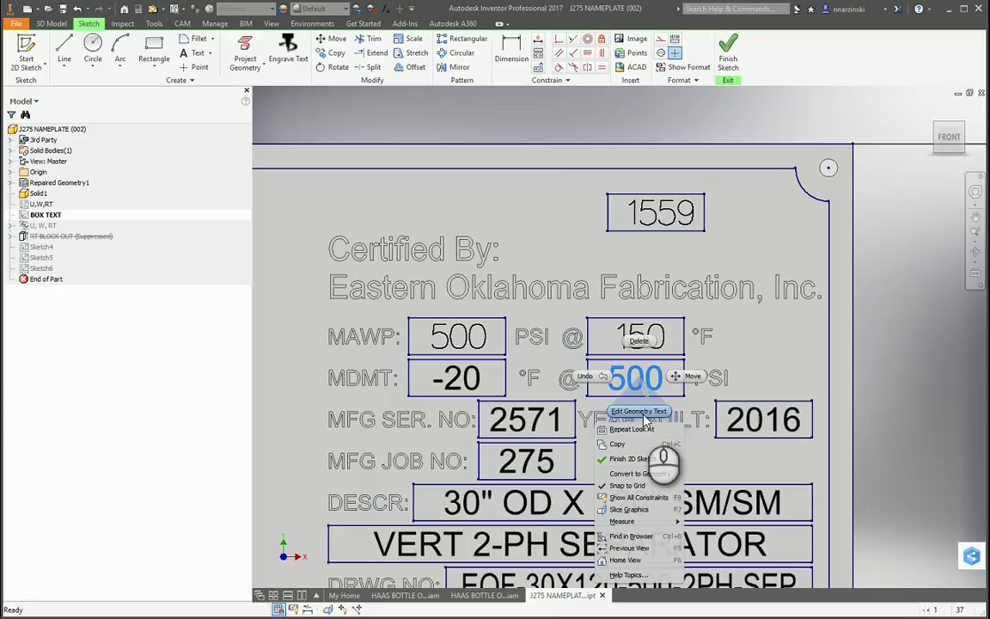
left_click(638, 473)
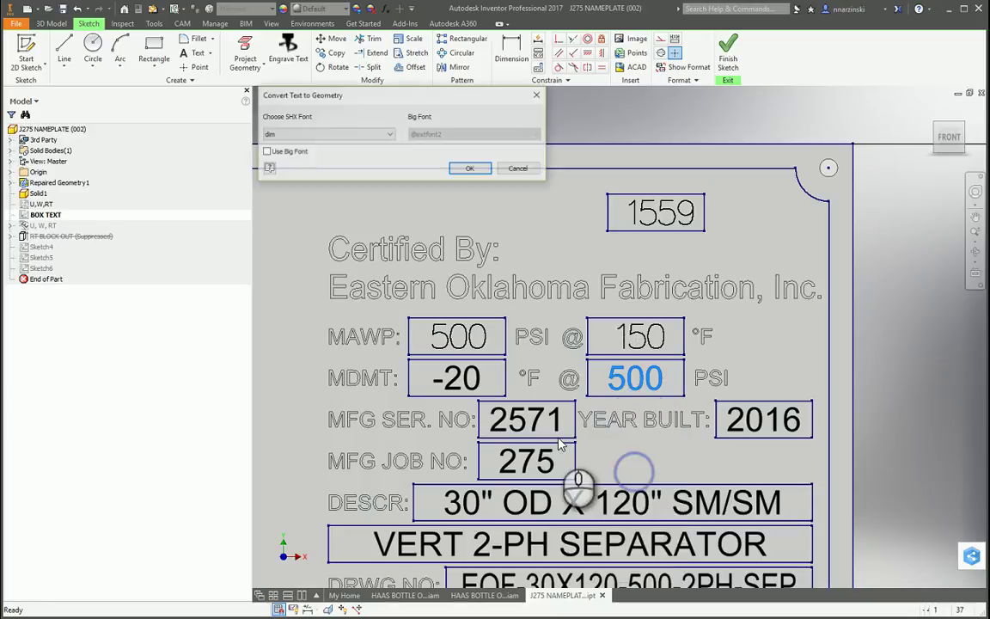
key("Return")
- Convert the MDMT -20, serial 2571, year 2016 and job 275 texts to geometry
right_click(443, 379)
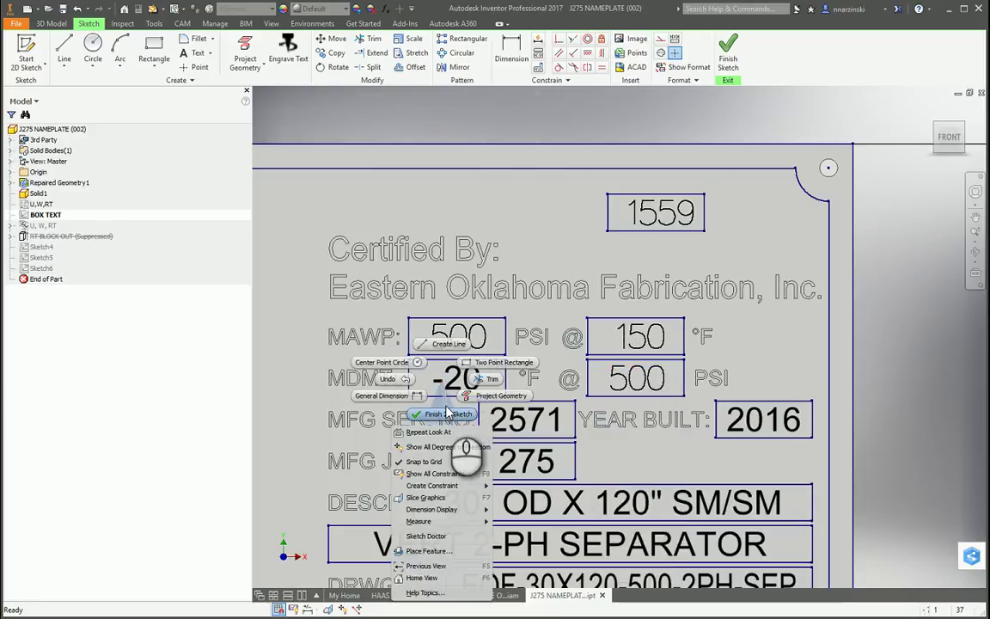
key("Escape")
left_click(471, 385)
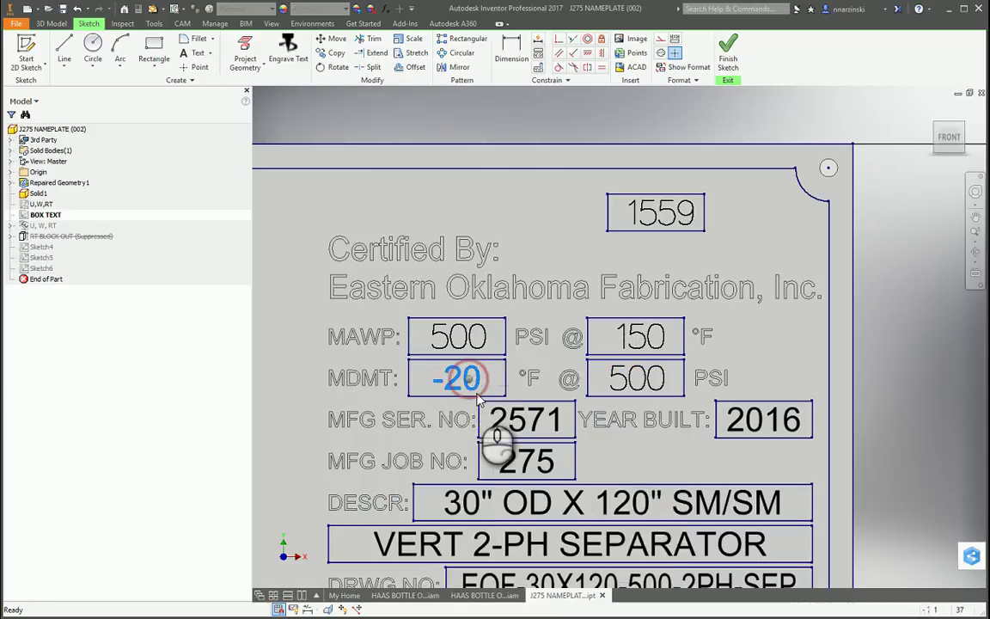
right_click(469, 380)
left_click(474, 477)
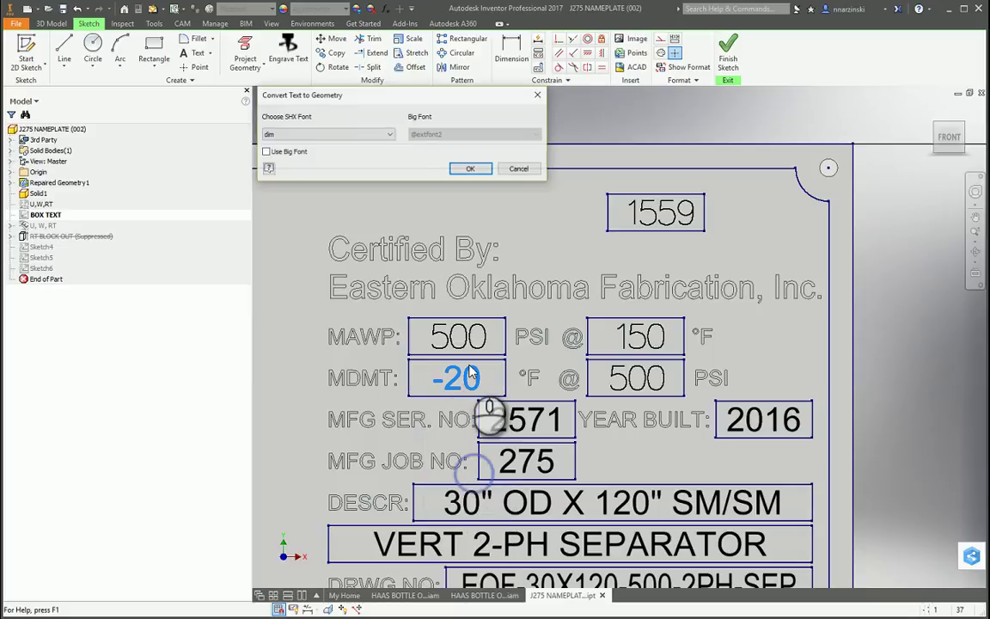
key("Return")
left_click(523, 423)
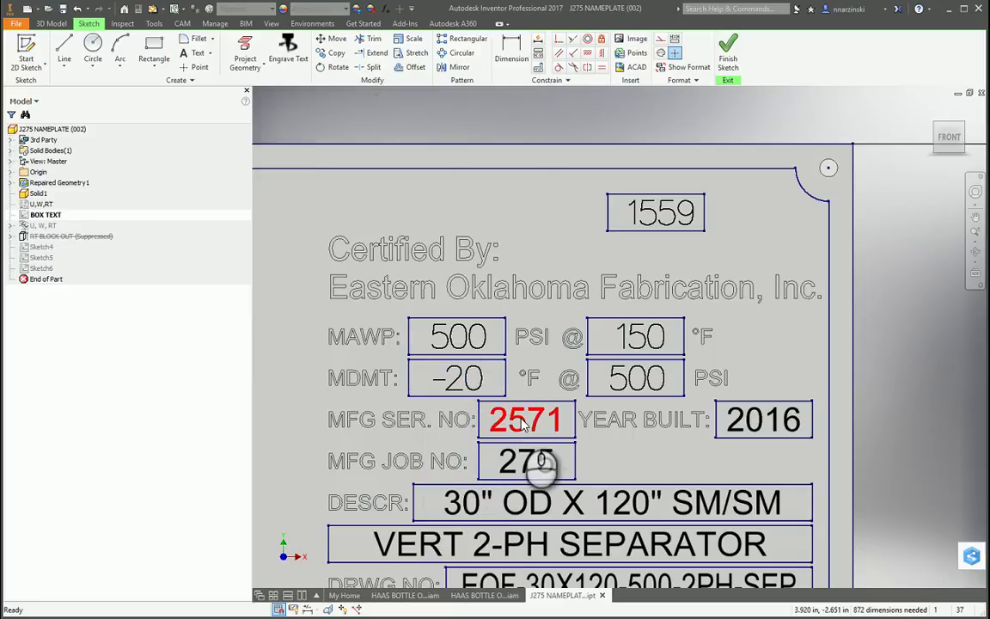
right_click(522, 424)
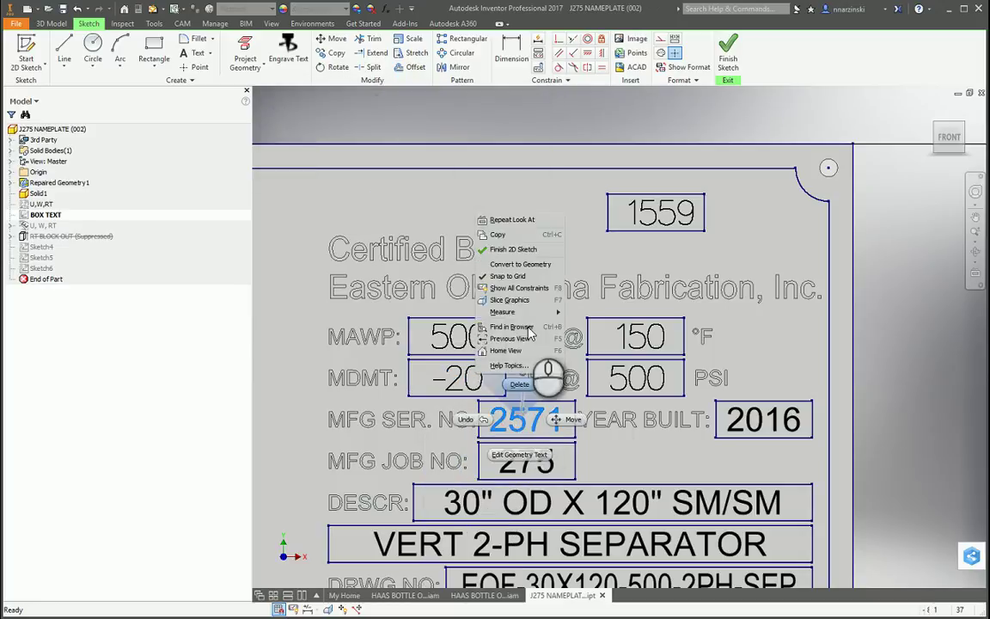
left_click(534, 271)
key("Return")
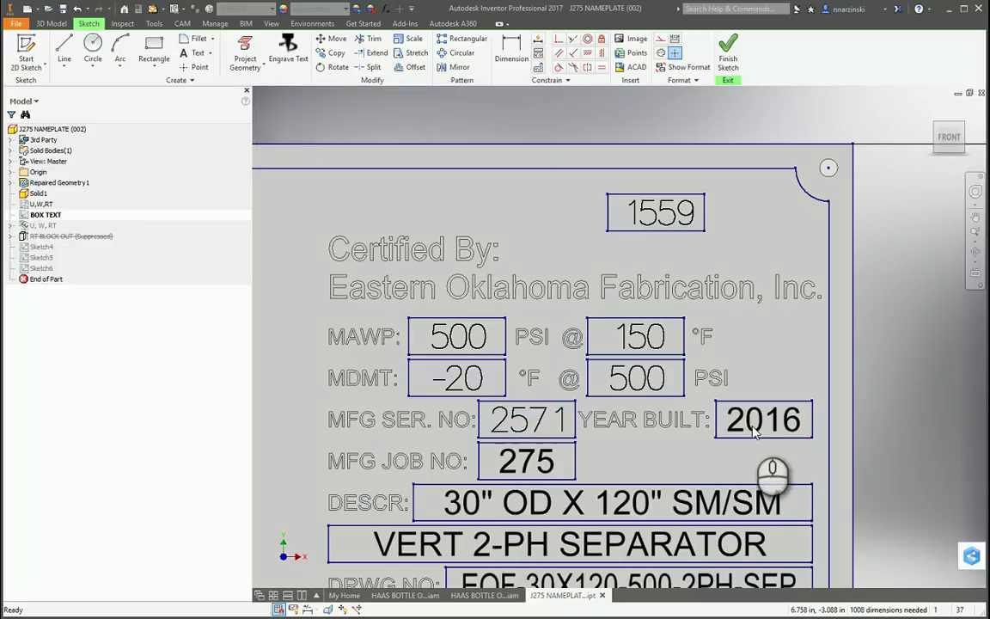
left_click(747, 430)
right_click(747, 430)
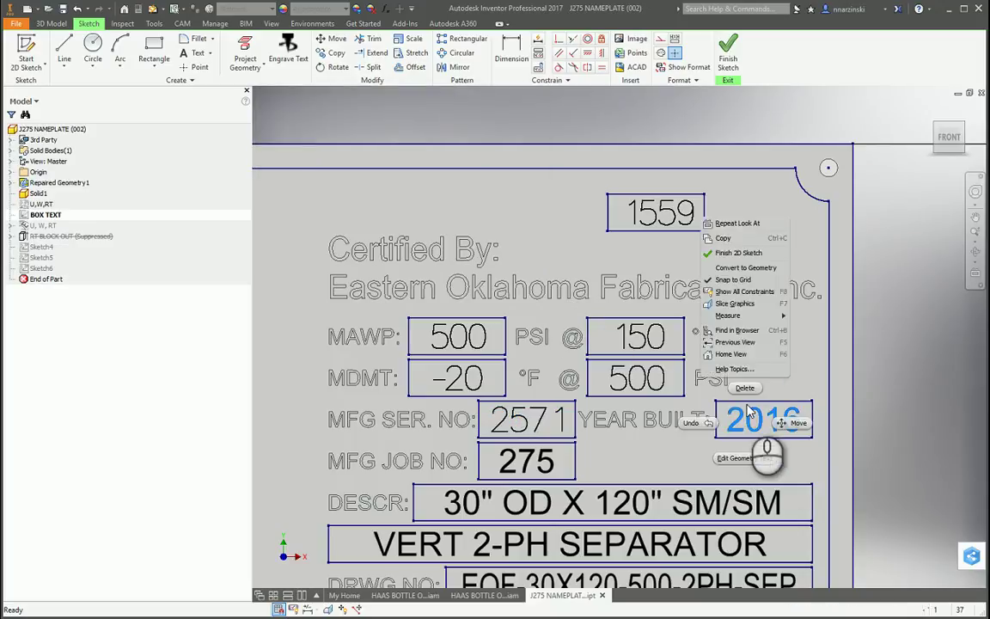
left_click(739, 269)
key("Return")
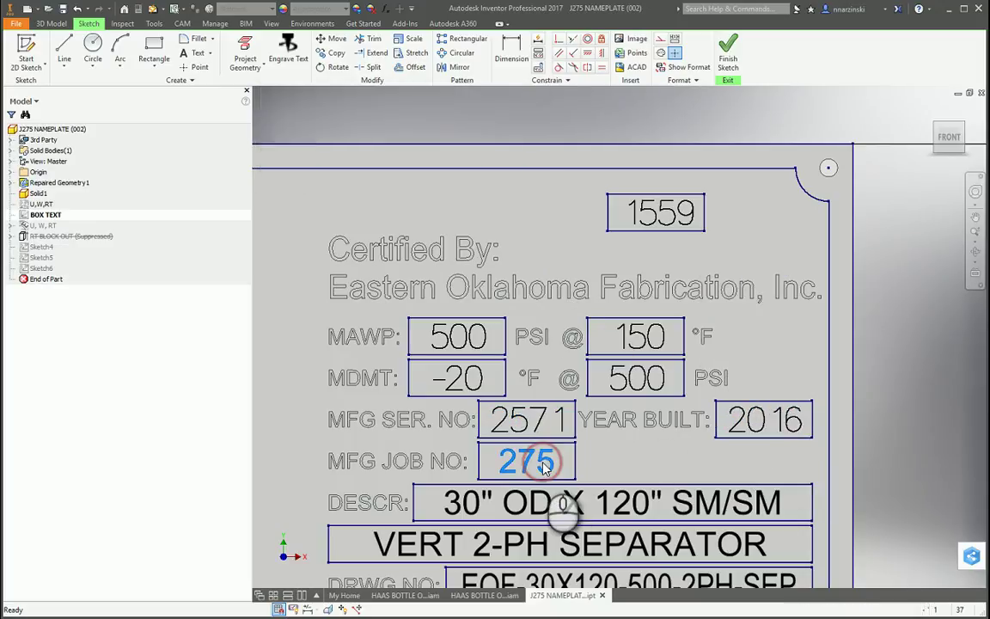
right_click(543, 465)
left_click(535, 304)
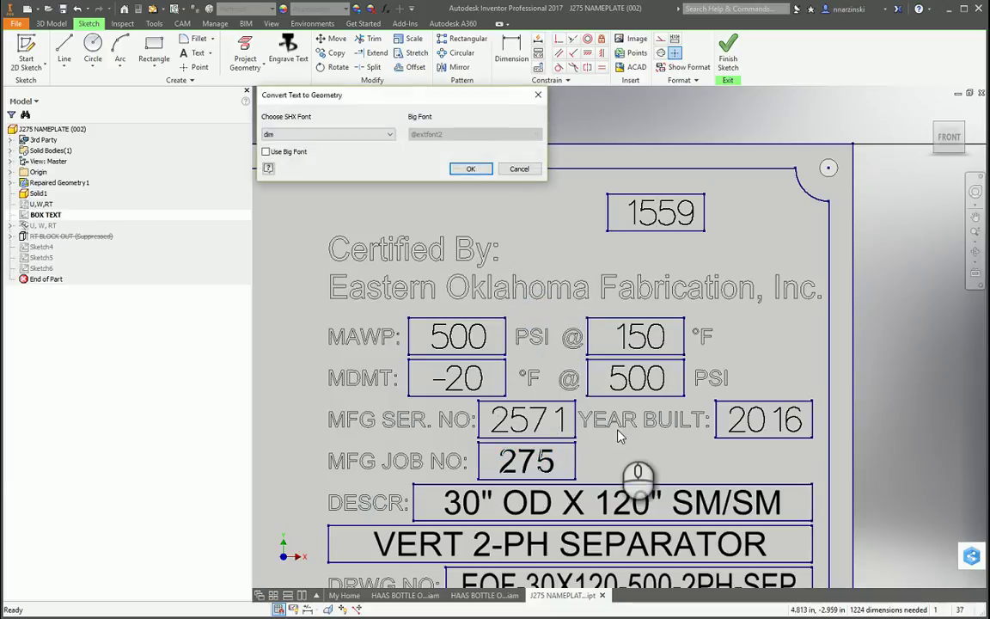
key("Return")
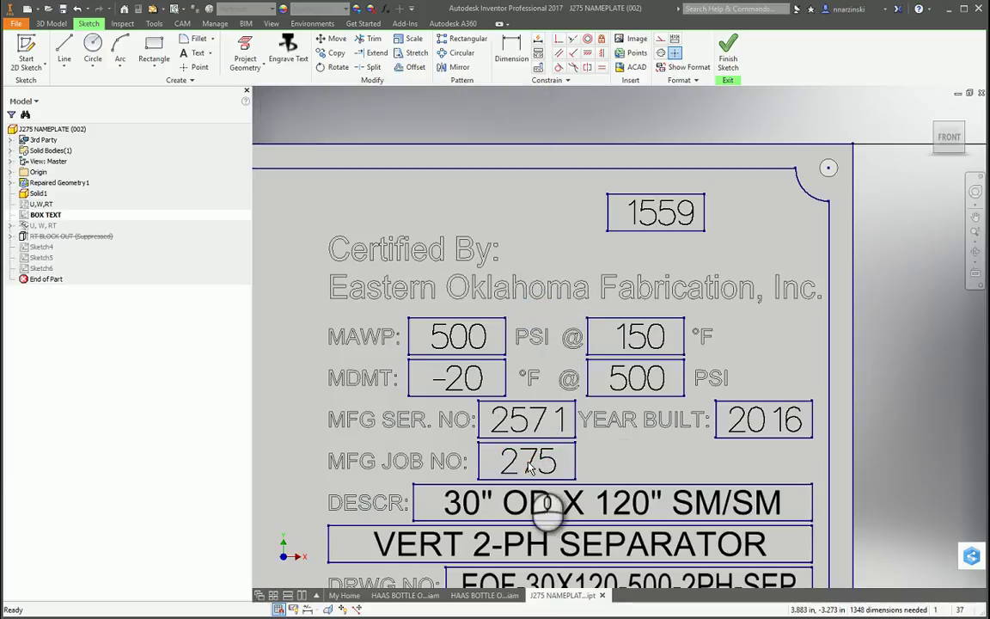
- Convert the 30" OD X 120" SM/SM description and VERT 2-PH SEPARATOR texts to geometry
left_click(530, 494)
right_click(529, 496)
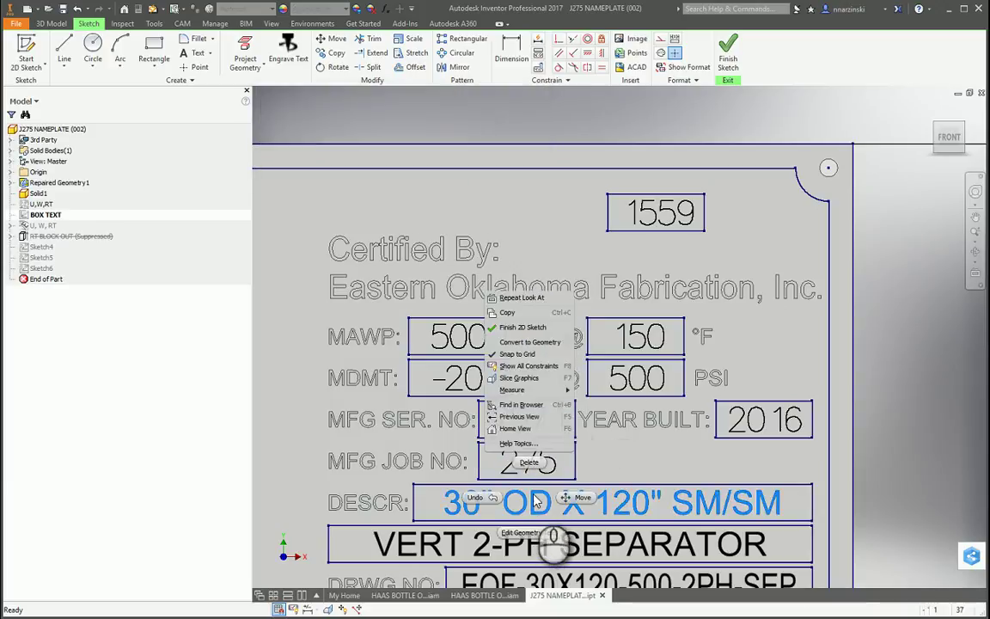
left_click(528, 342)
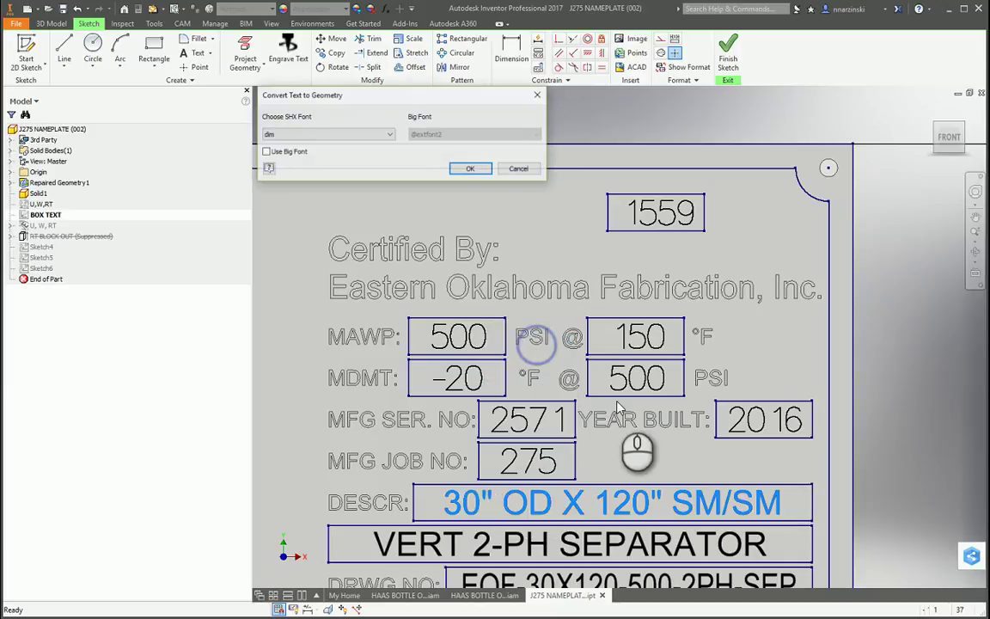
key("Return")
mouse_move(626, 579)
middle_mouse_down()
mouse_move(658, 420)
mouse_move(669, 409)
middle_mouse_up()
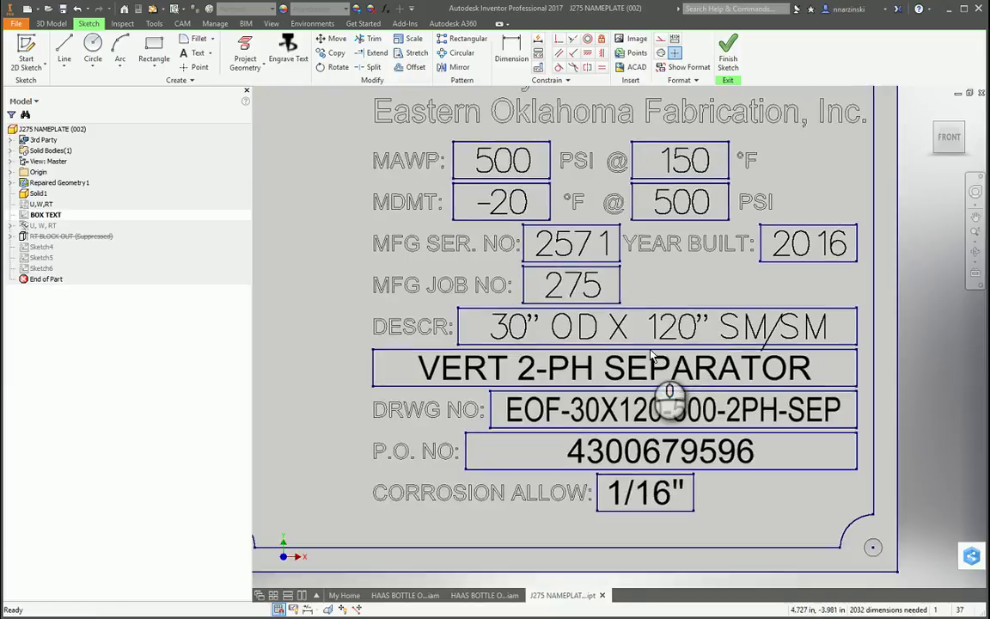
left_click(631, 370)
right_click(629, 366)
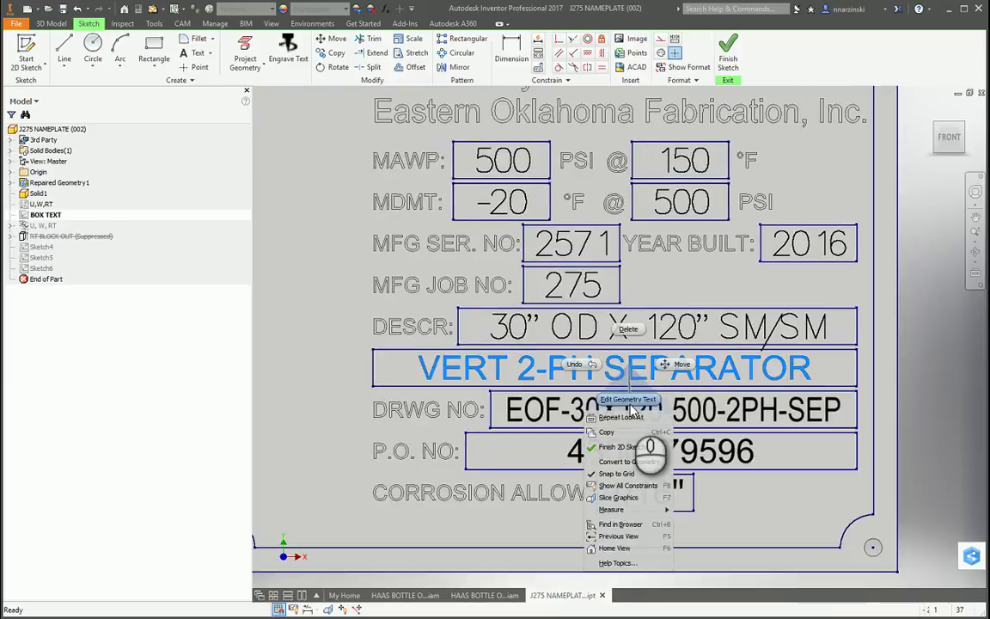
left_click(629, 462)
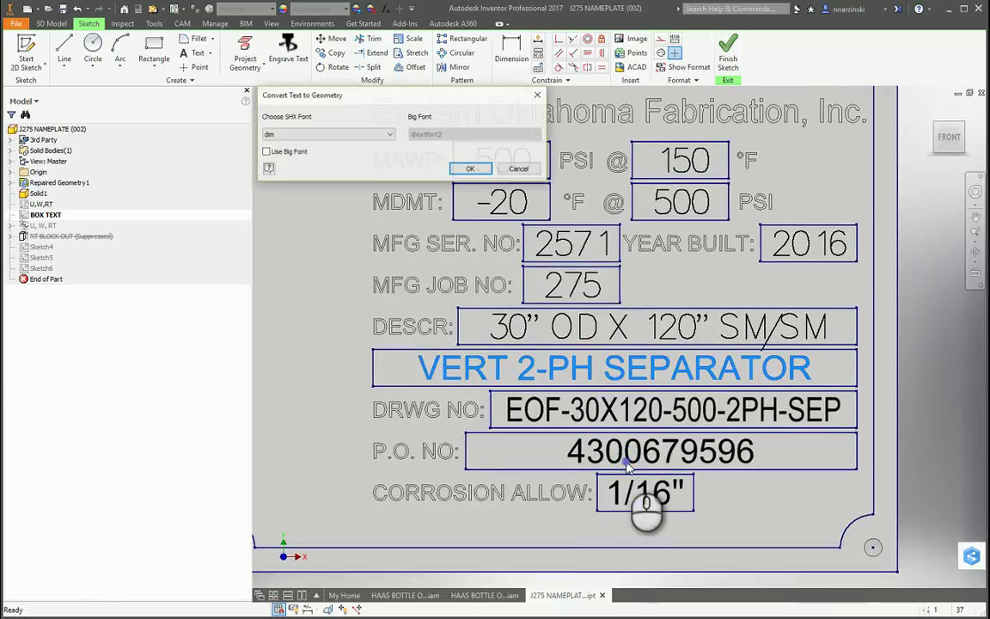
key("Return")
- Convert the EOF-30X120-500-2PH-SEP drawing number, purchase order number and 1/16" allowance texts to geometry
left_click(621, 412)
right_click(611, 411)
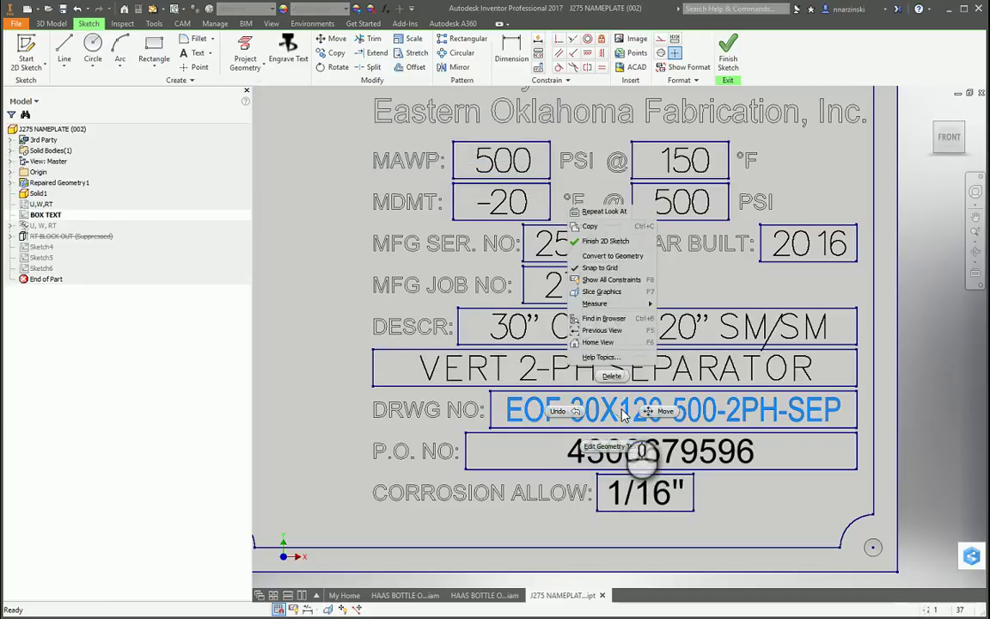
left_click(611, 255)
key("Return")
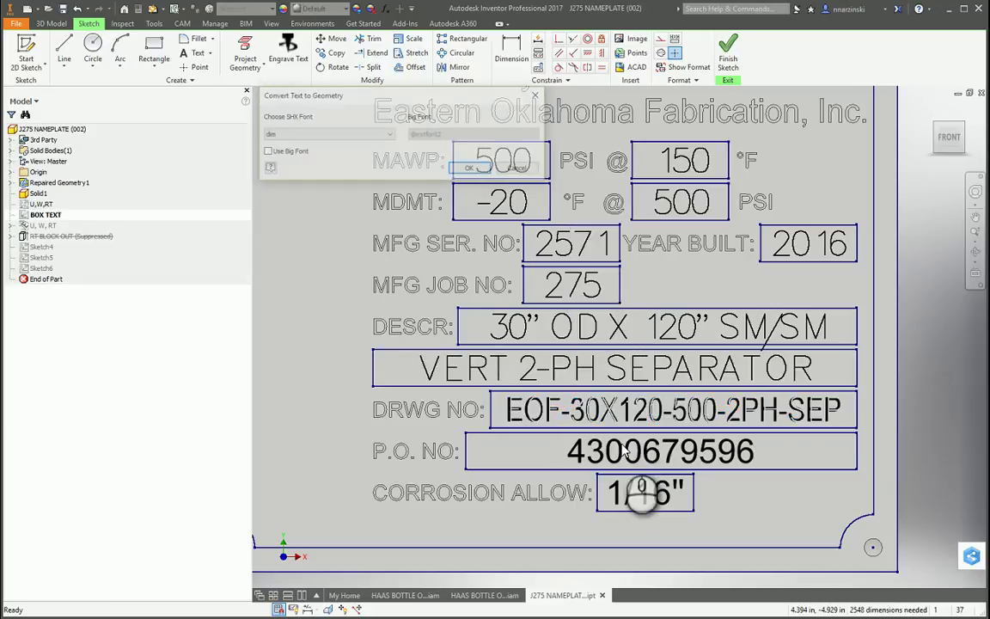
left_click(624, 455)
right_click(632, 449)
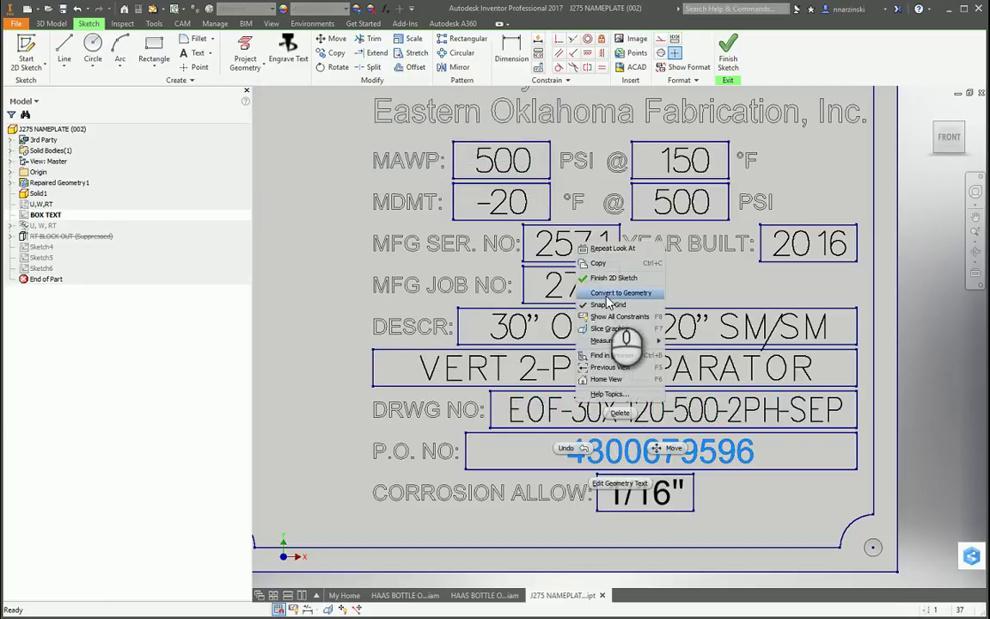
left_click(606, 293)
key("Return")
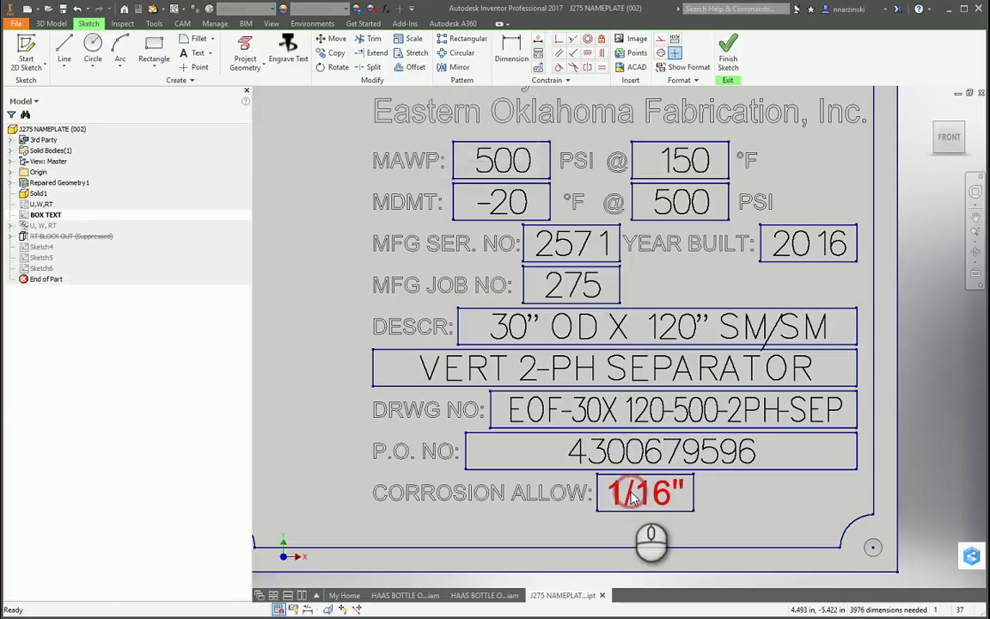
right_click(629, 496)
left_click(631, 335)
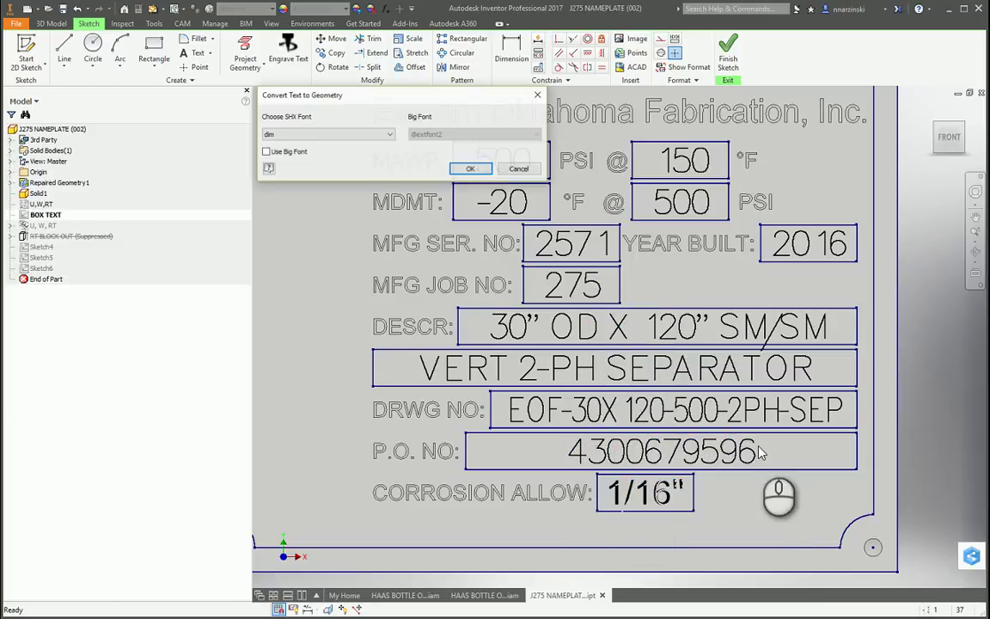
left_click(468, 167)
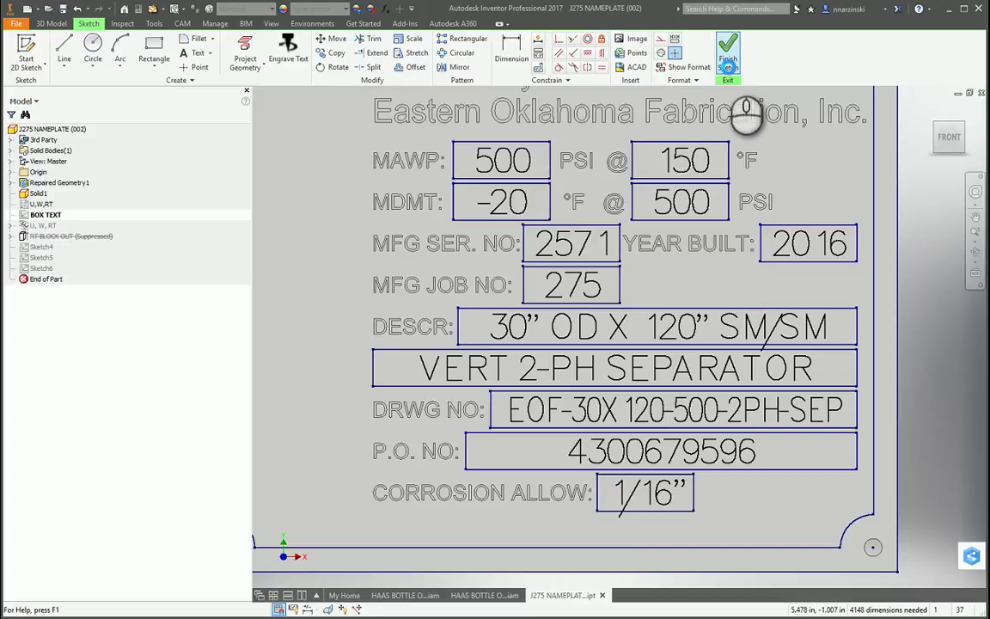
- Finish the BOX TEXT sketch, switch the browser to the CAM tree, and show CAM commands
left_click(728, 62)
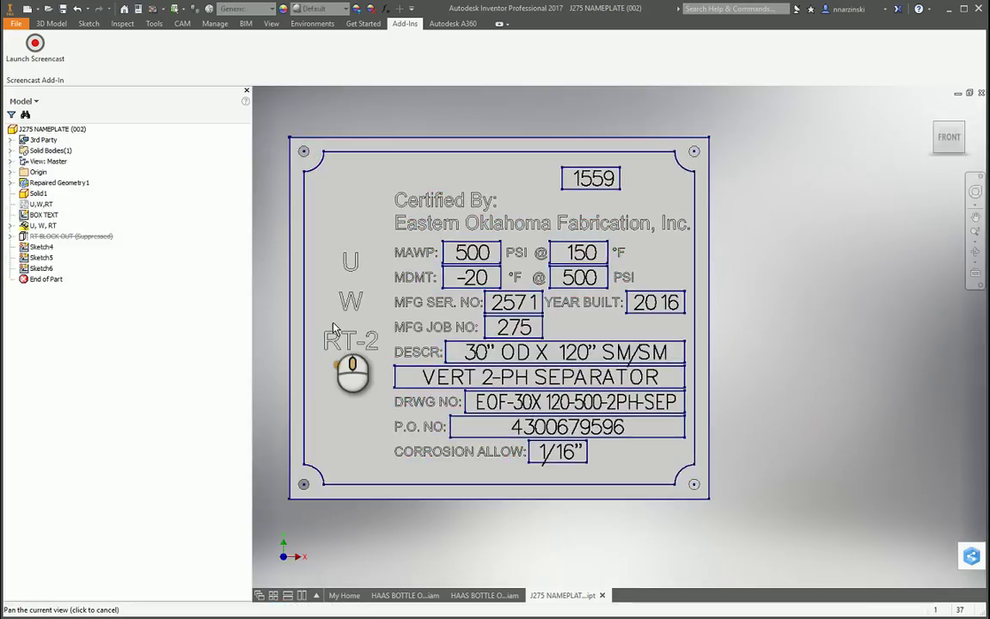
left_click(24, 101)
left_click(34, 127)
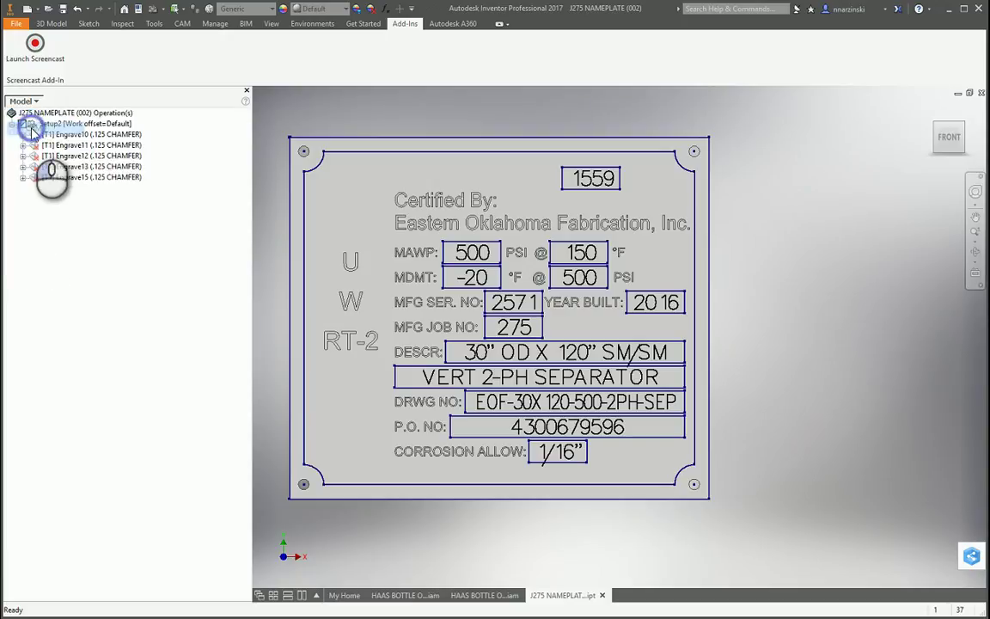
left_click(183, 24)
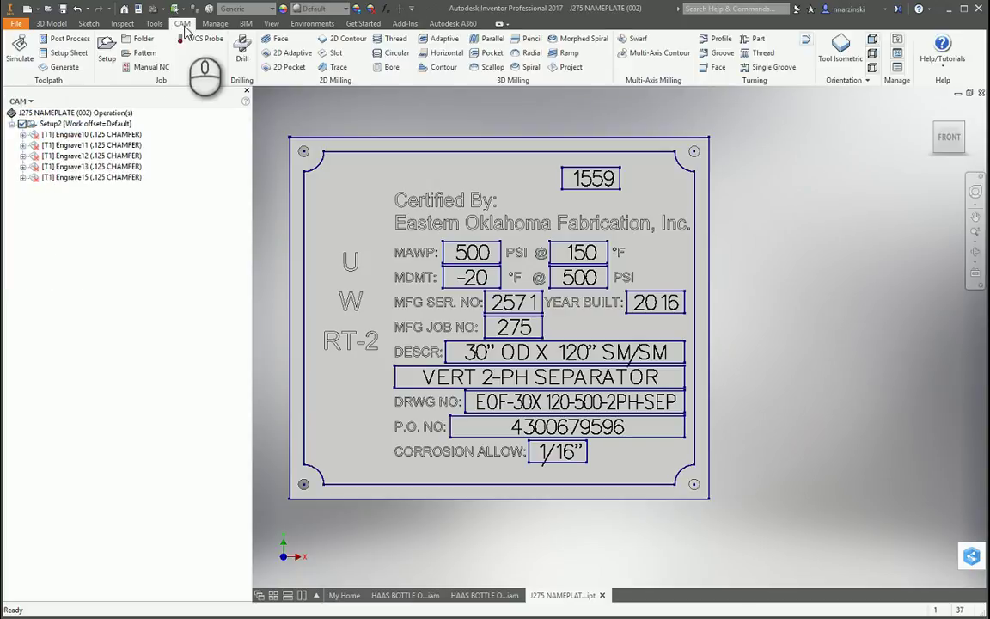
- Create a 2D Trace toolpath using the BOX TEXT sketch as its Geometry curves
left_click(335, 68)
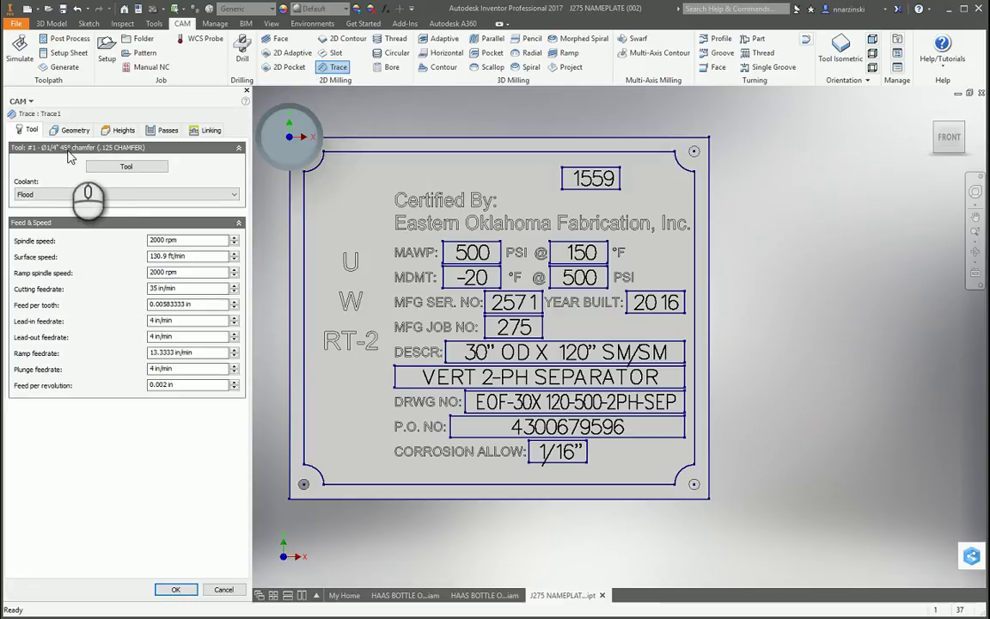
left_click(67, 133)
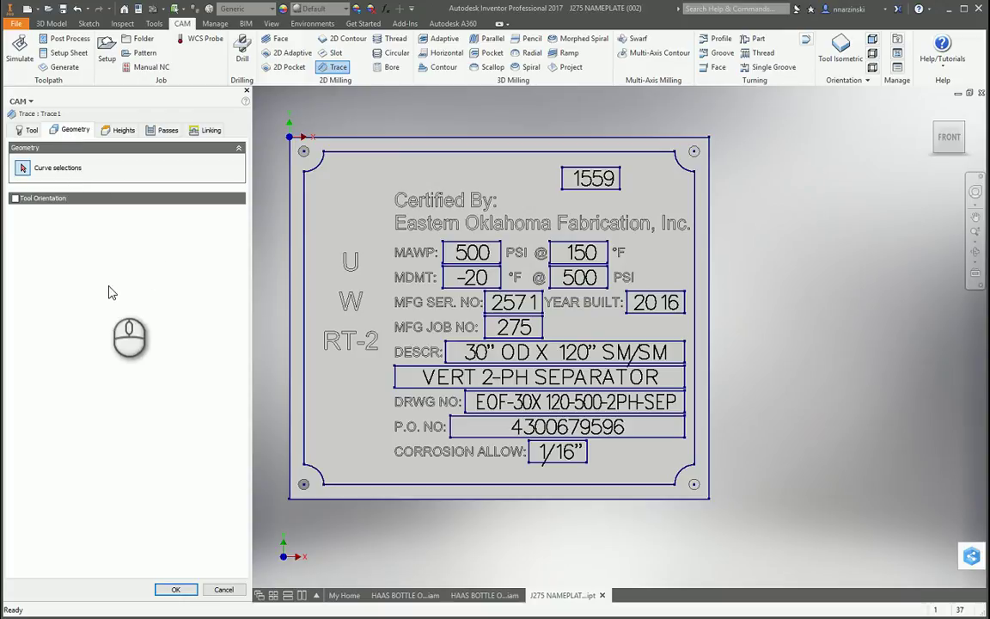
left_click(21, 102)
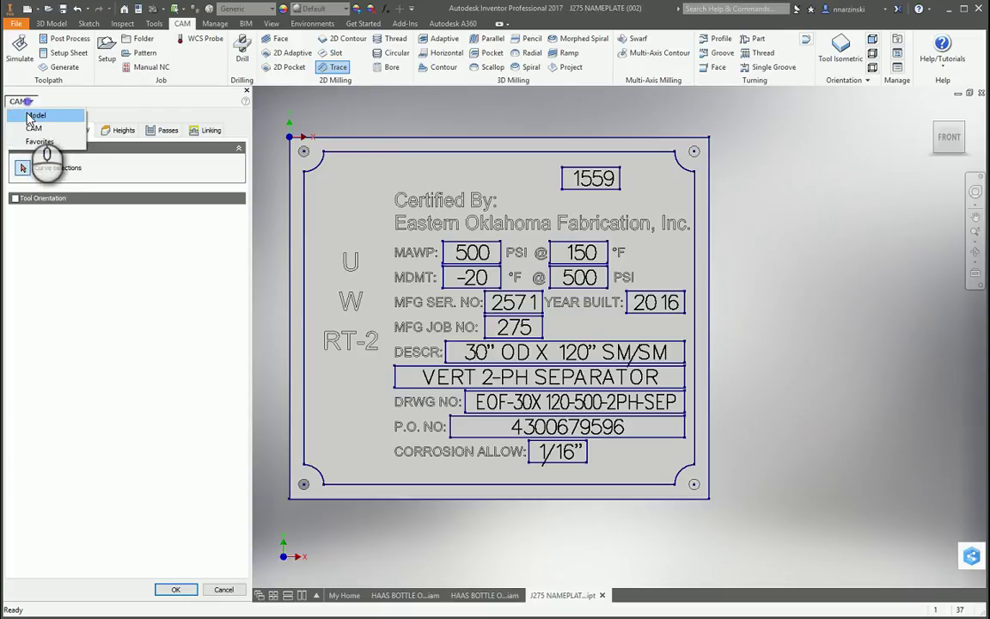
left_click(24, 115)
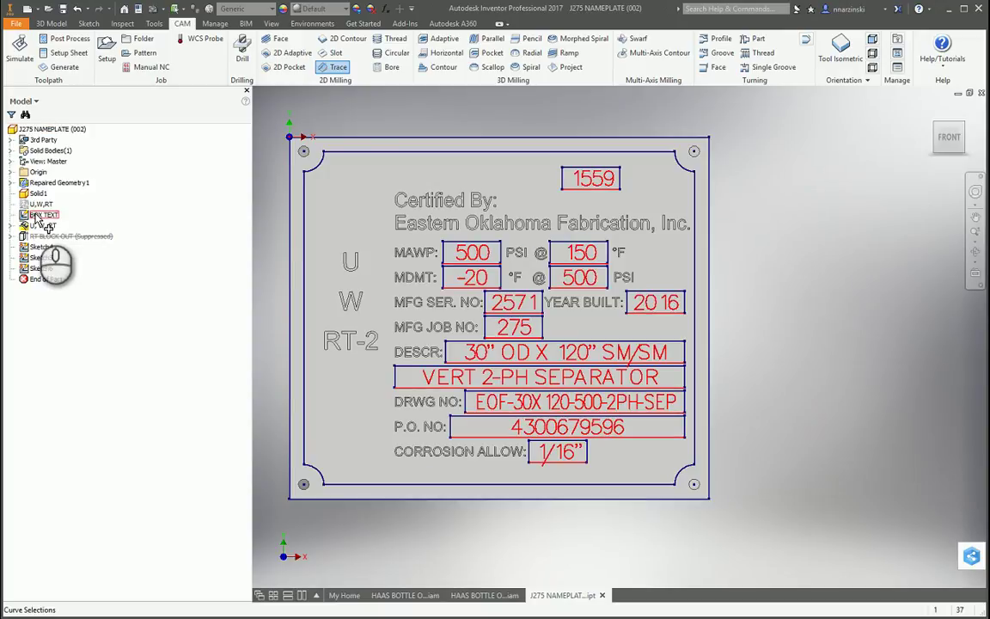
left_click(24, 101)
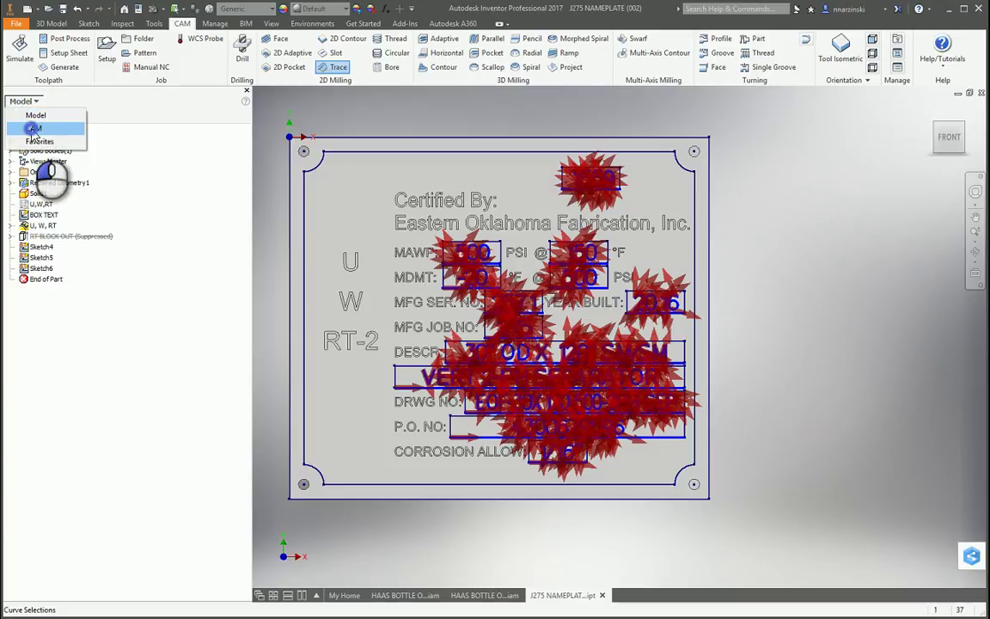
left_click(33, 128)
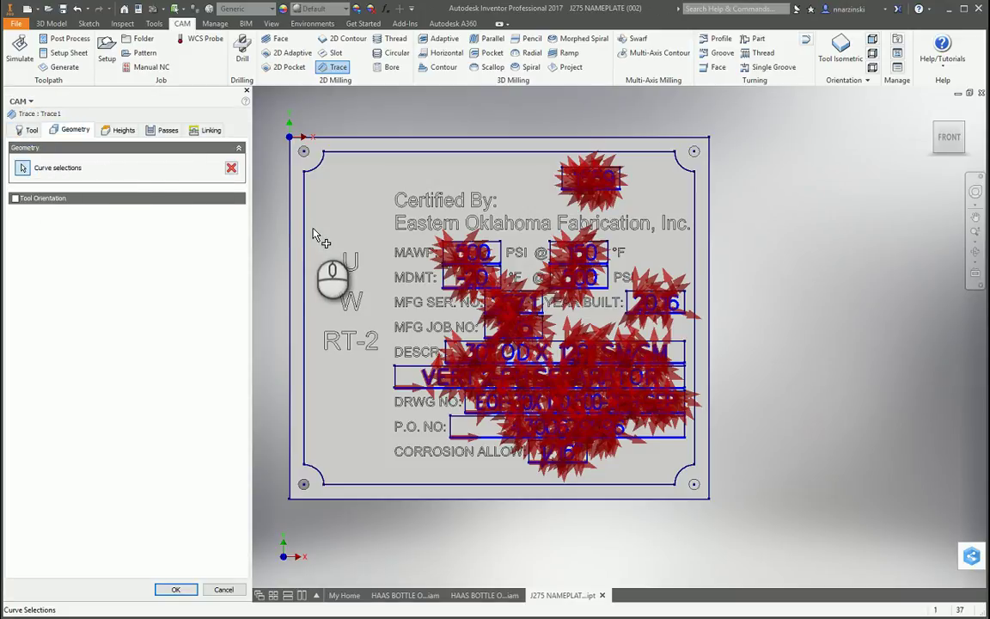
- Zoom in on the MAWP and MDMT boxes and check the -20 box's trace chain
left_click(291, 242)
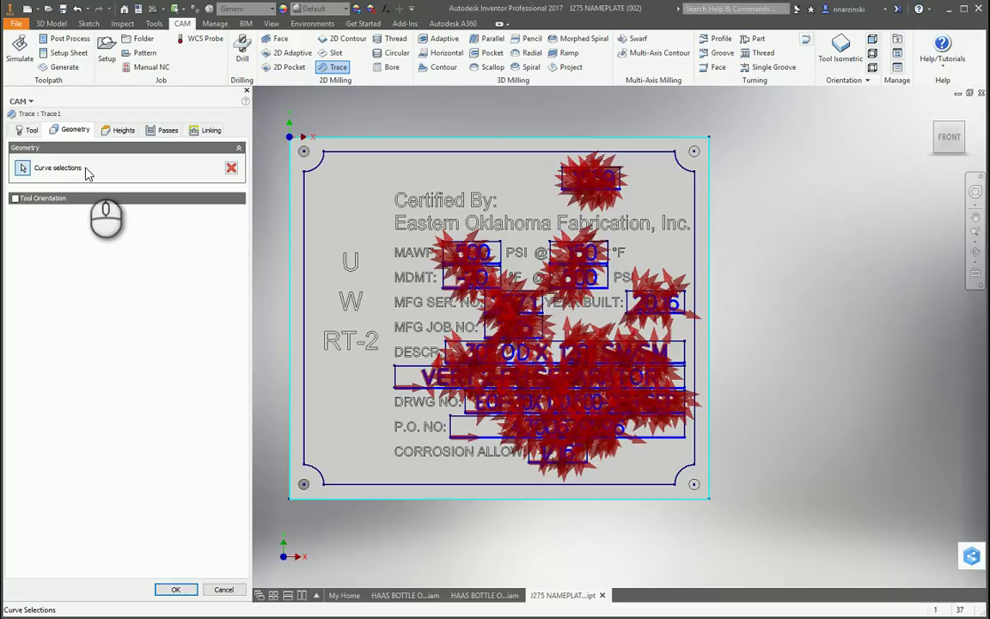
scroll(488, 262, "up", 5)
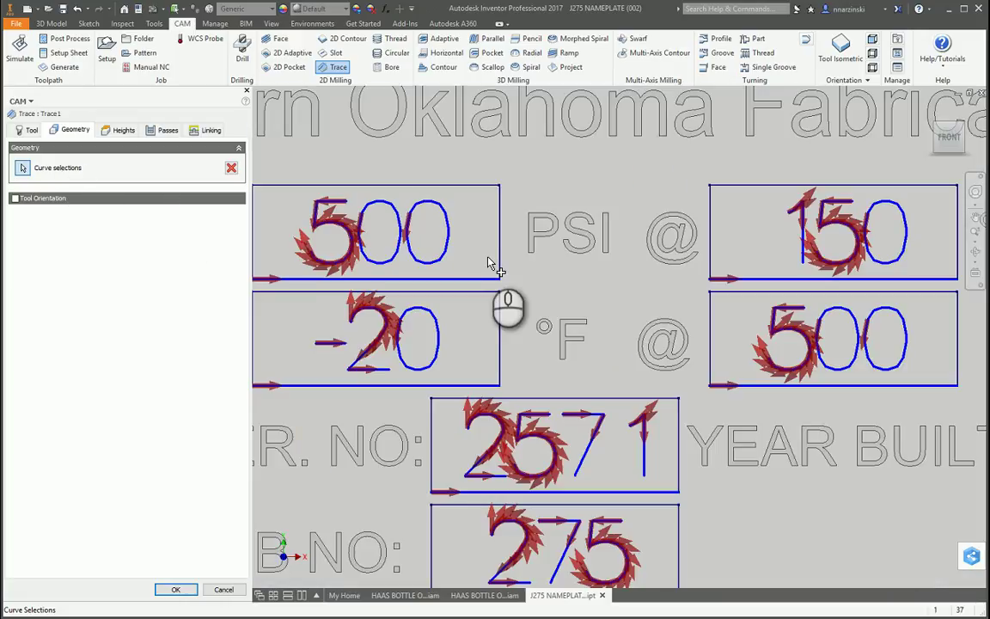
middle_click_drag(485, 262, 519, 272)
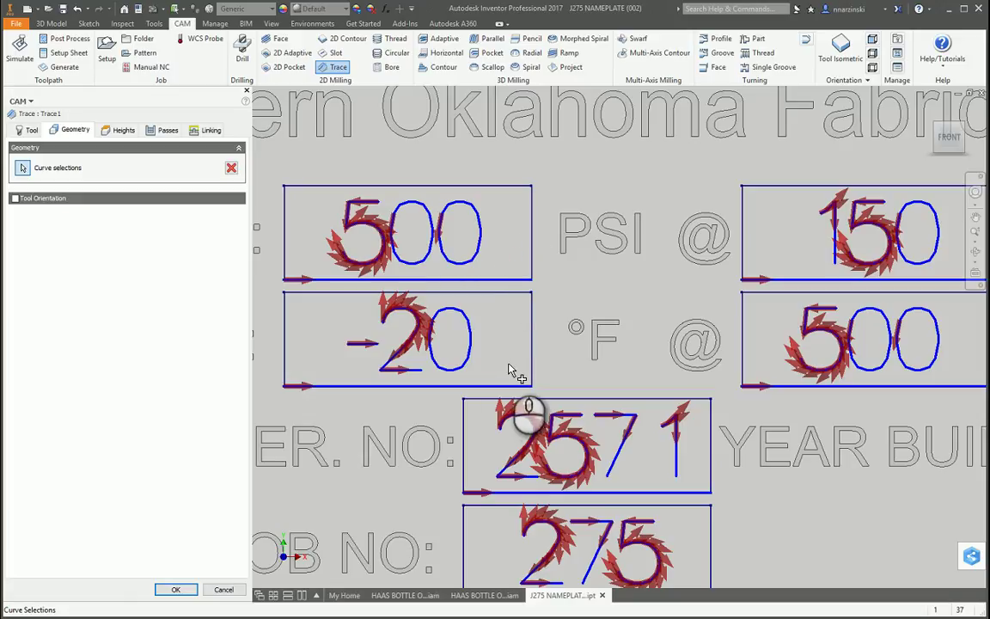
left_click(510, 290)
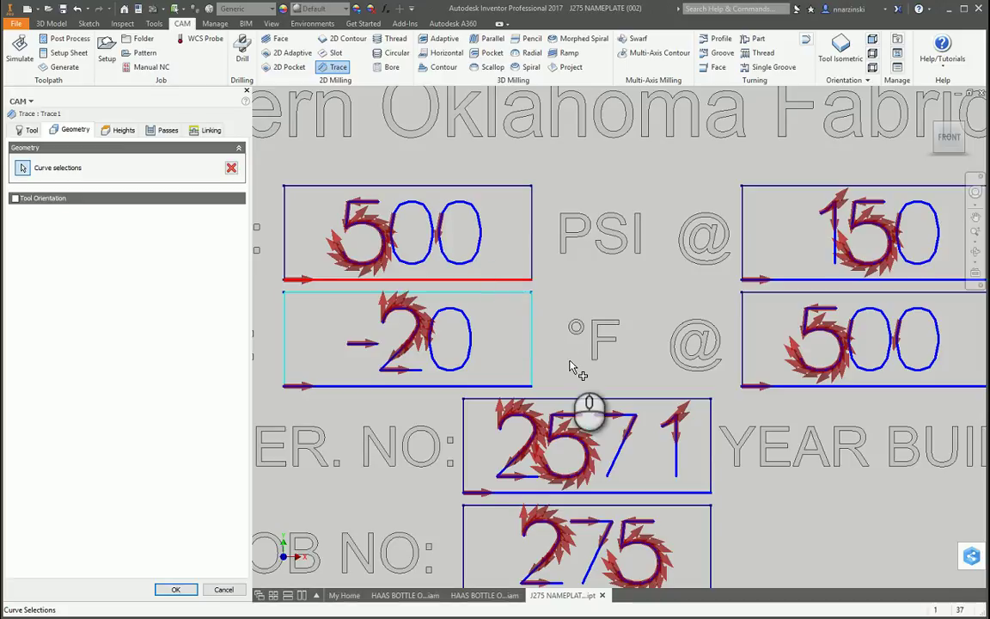
left_click(510, 278)
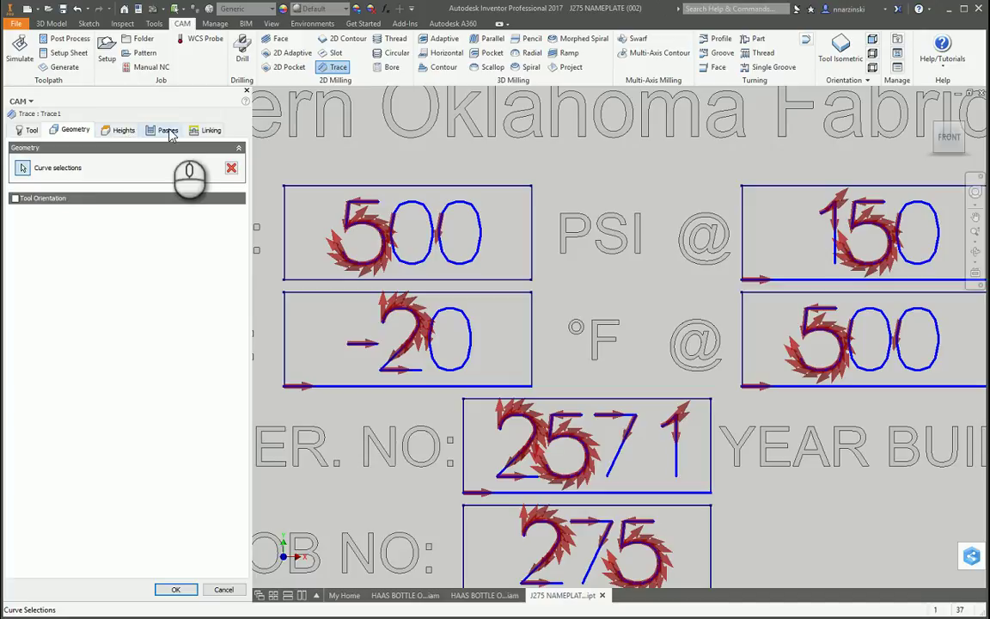
- Set the Trace toolpath's Passes axial offset to -.01 in so it cuts below the surface
left_click(112, 134)
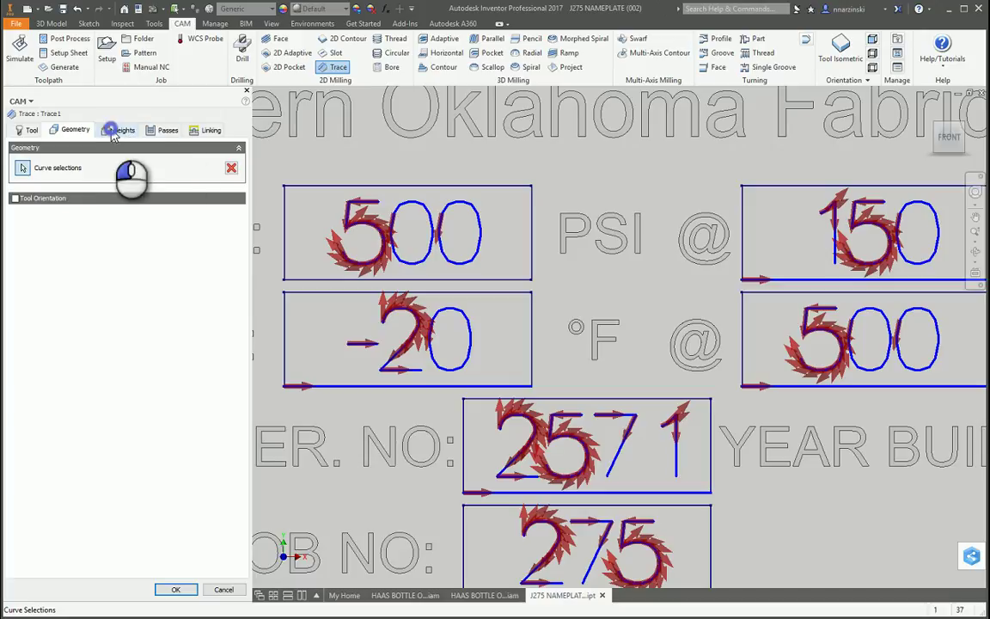
left_click(158, 130)
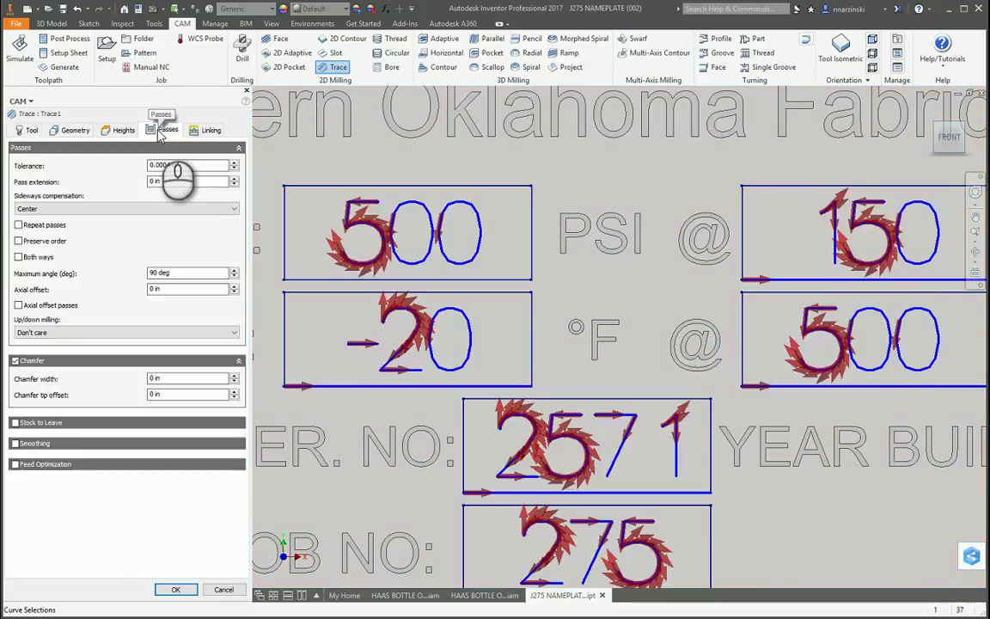
left_click(158, 289)
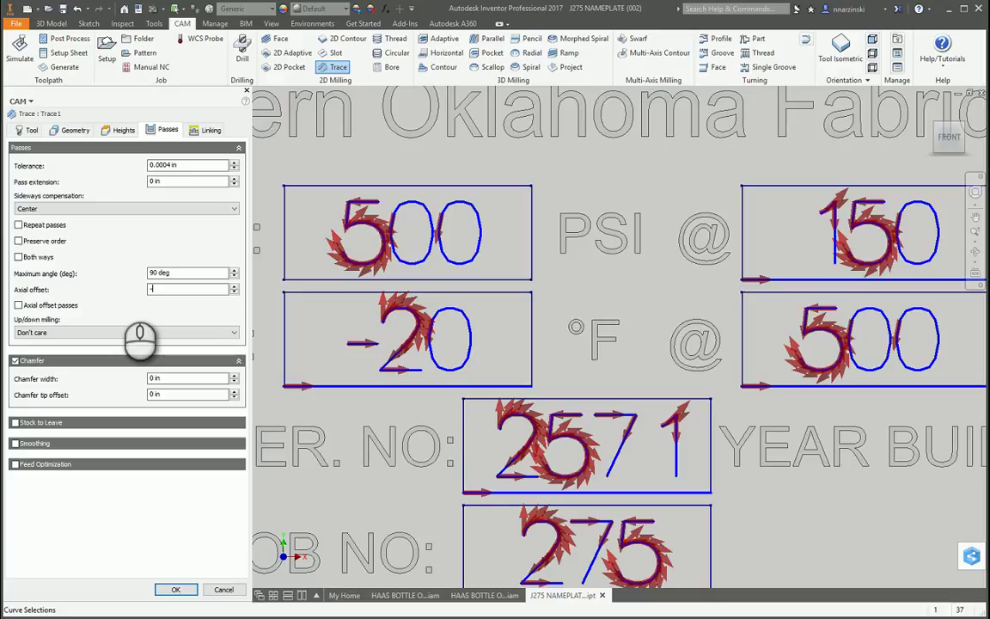
type(".01")
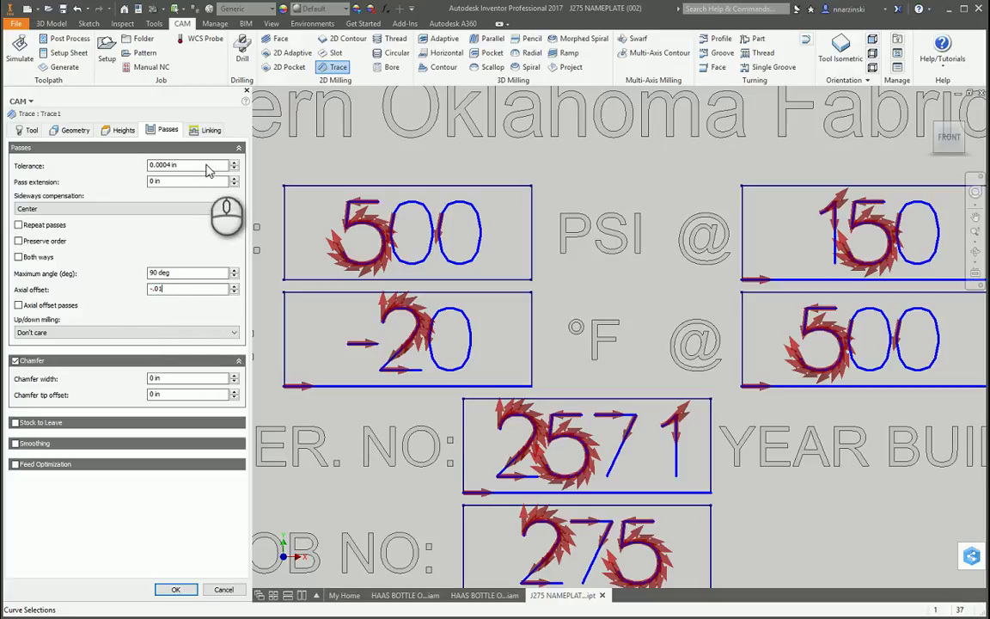
left_click(205, 133)
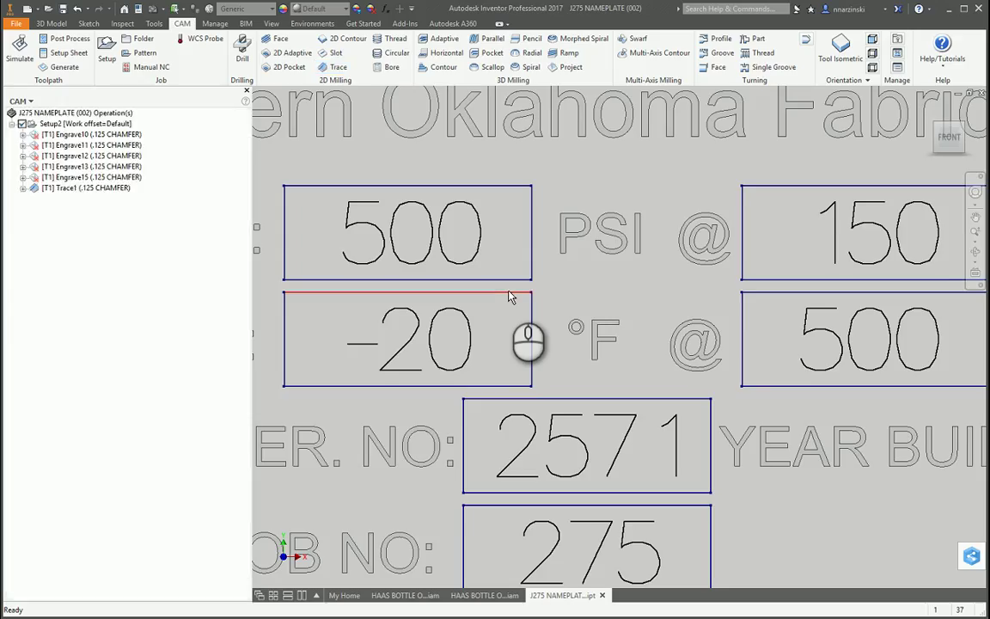
- Preview the finished Trace1 toolpath on the plate and launch the Setup2 machining simulation
left_click(65, 189)
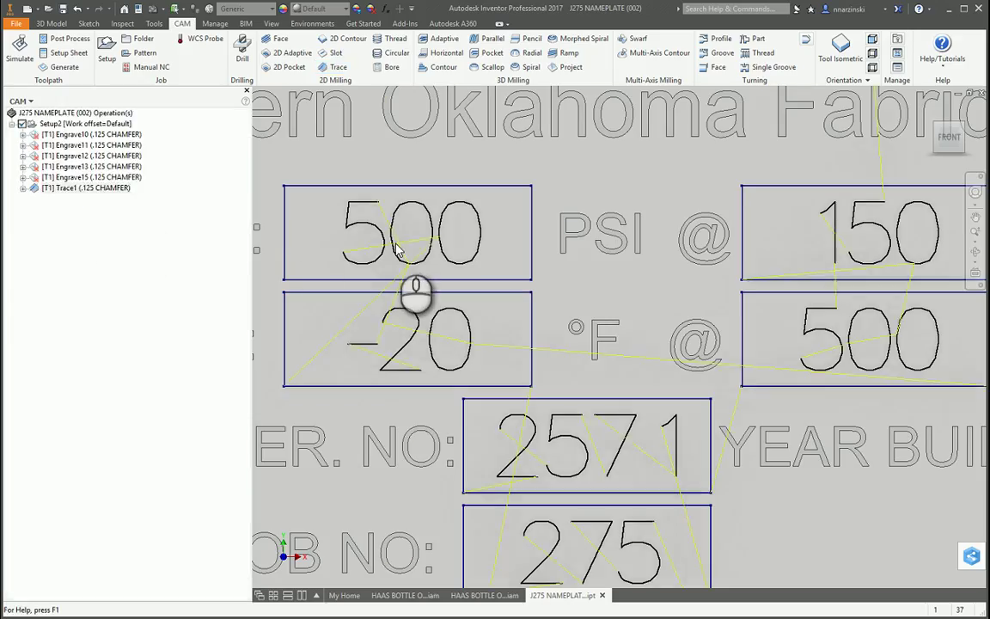
scroll(553, 249, "down", 5)
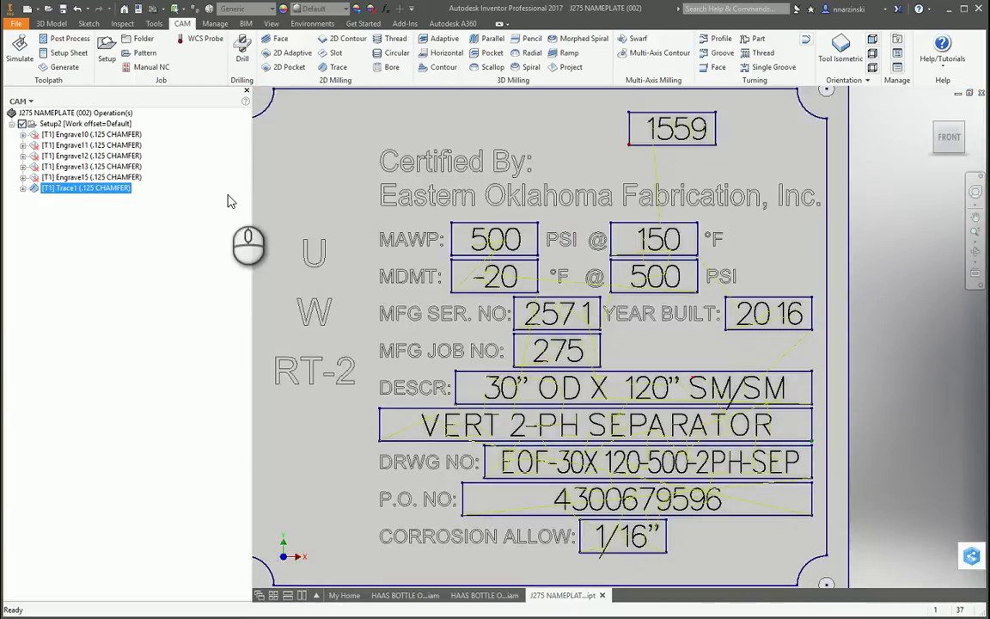
left_click(20, 50)
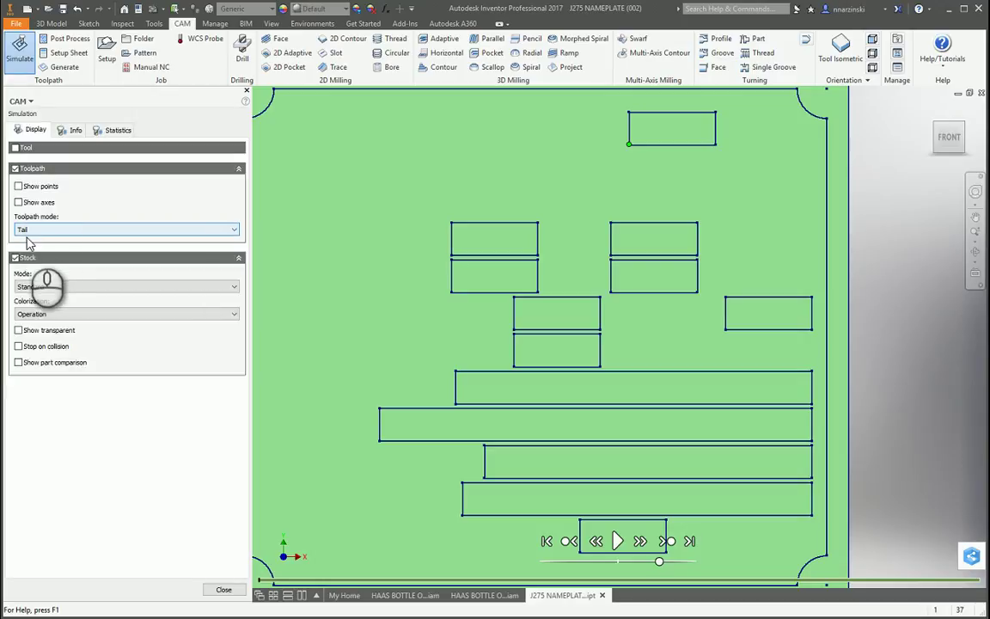
- Enable Stock, play the engraving simulation through, and close the simulation
left_click(15, 257)
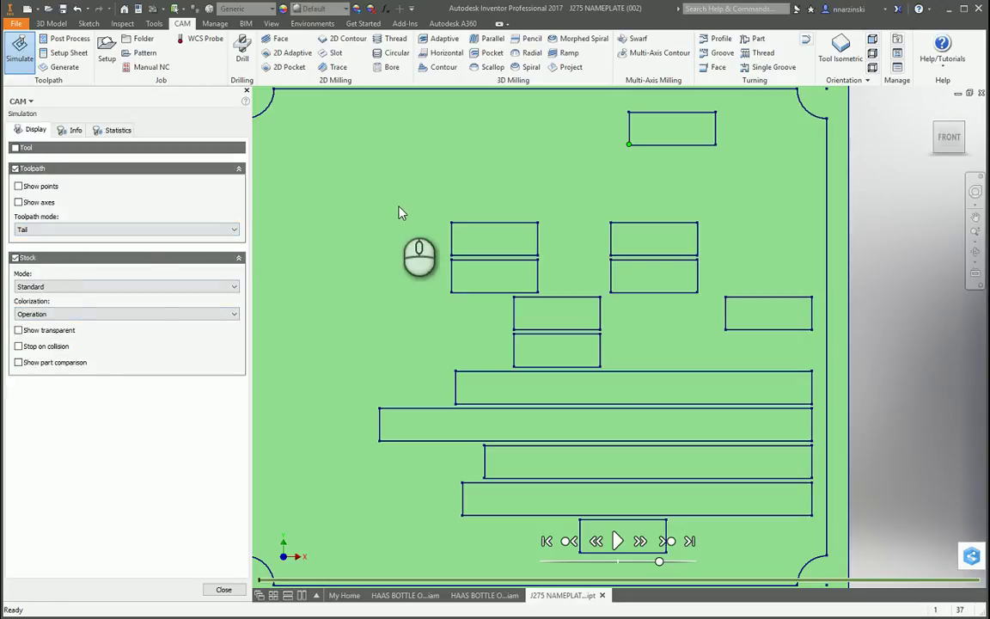
left_click(616, 541)
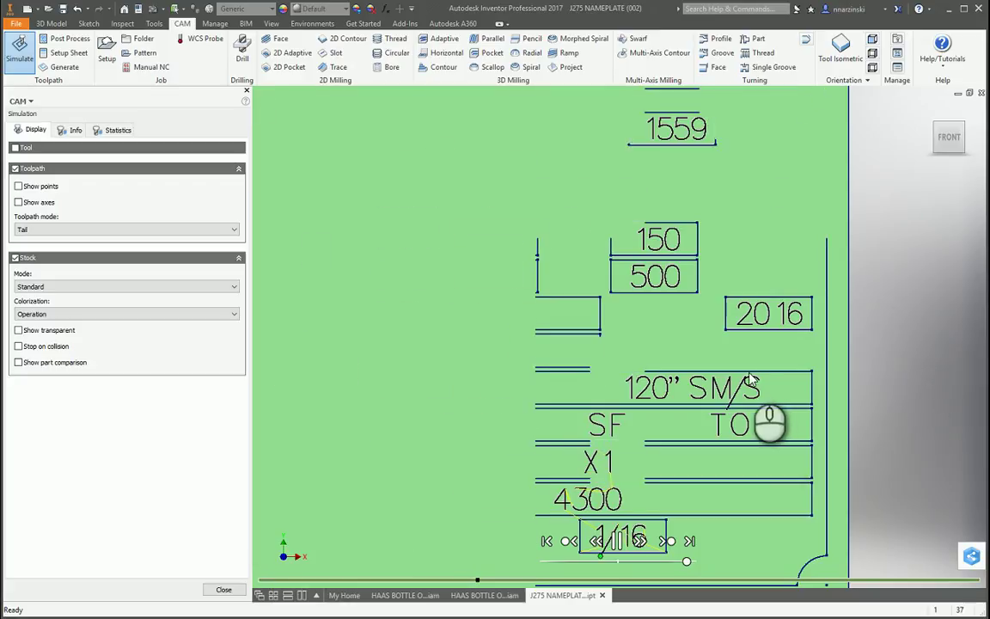
left_click(225, 589)
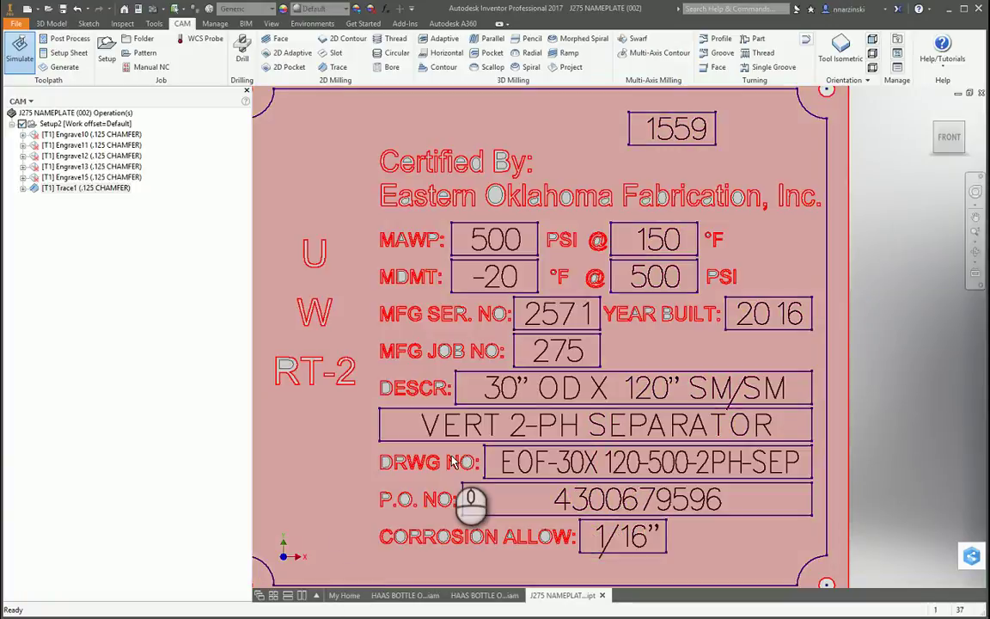
left_click(438, 391)
middle_click_drag(442, 391, 515, 397)
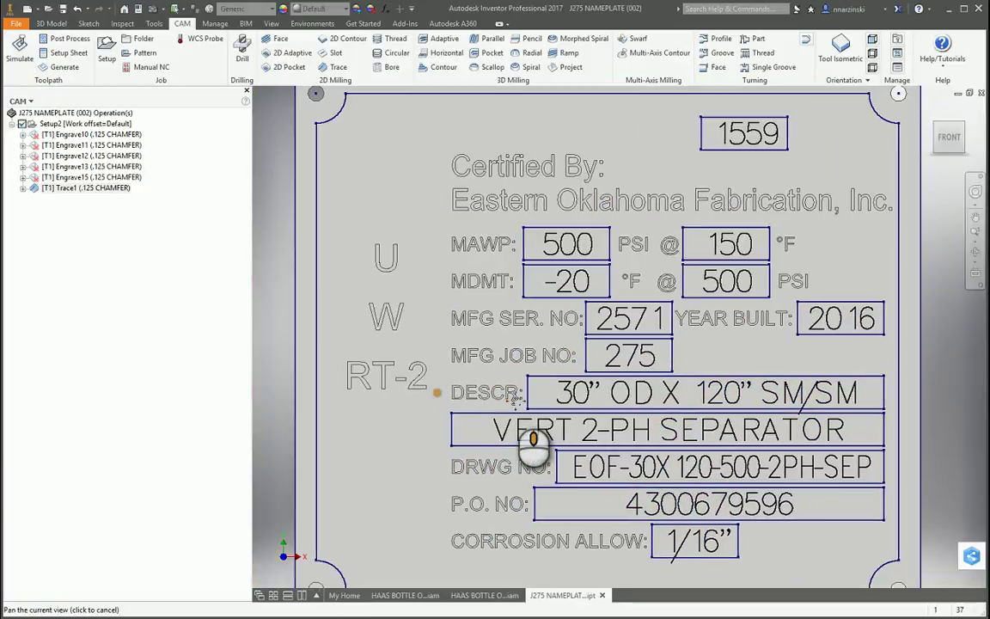
left_click(21, 101)
left_click(28, 113)
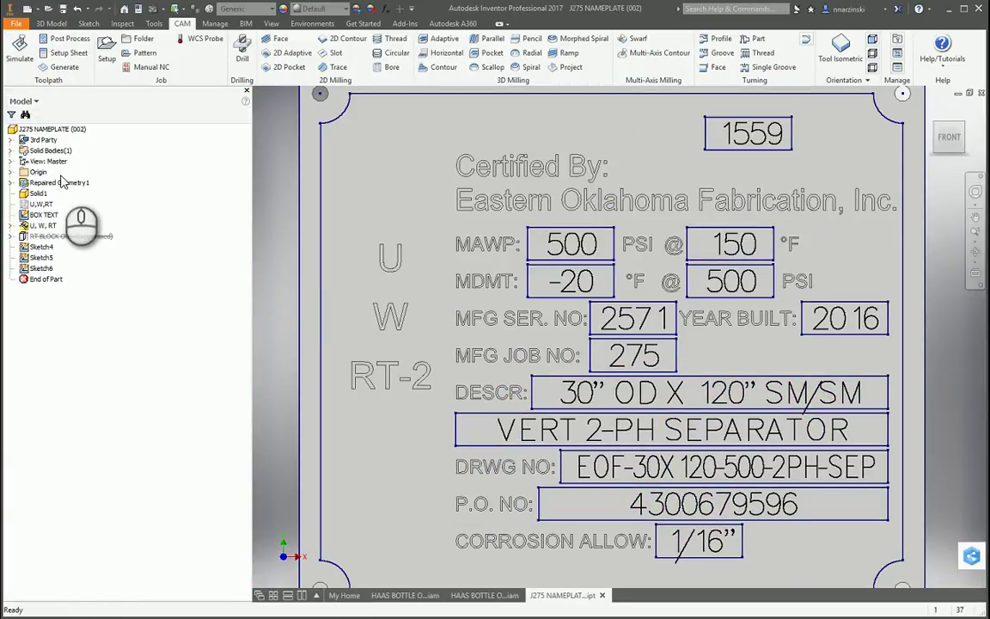
right_click(34, 225)
left_click(83, 224)
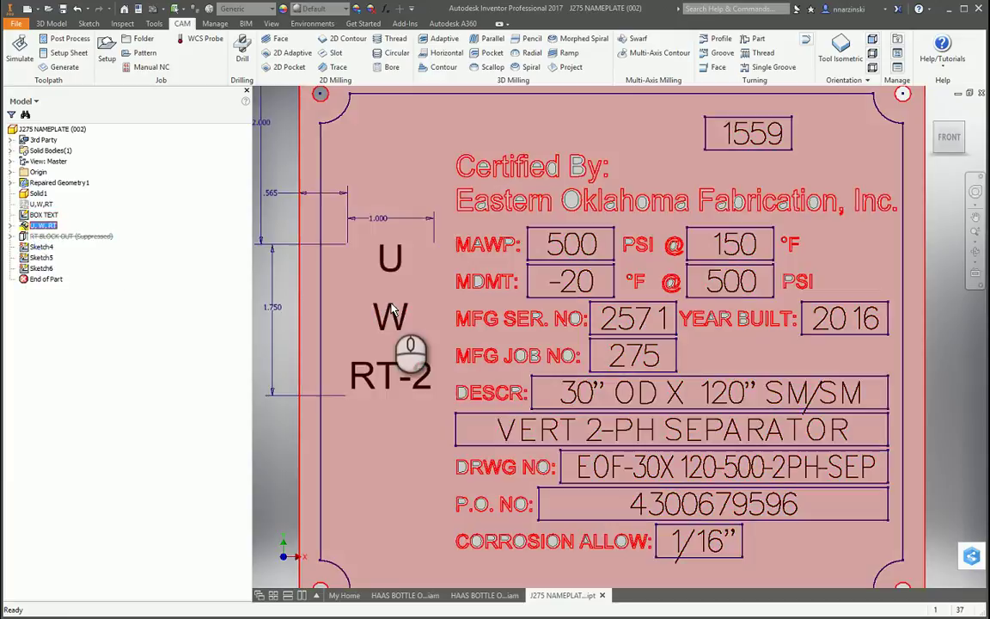
key("ctrl+z")
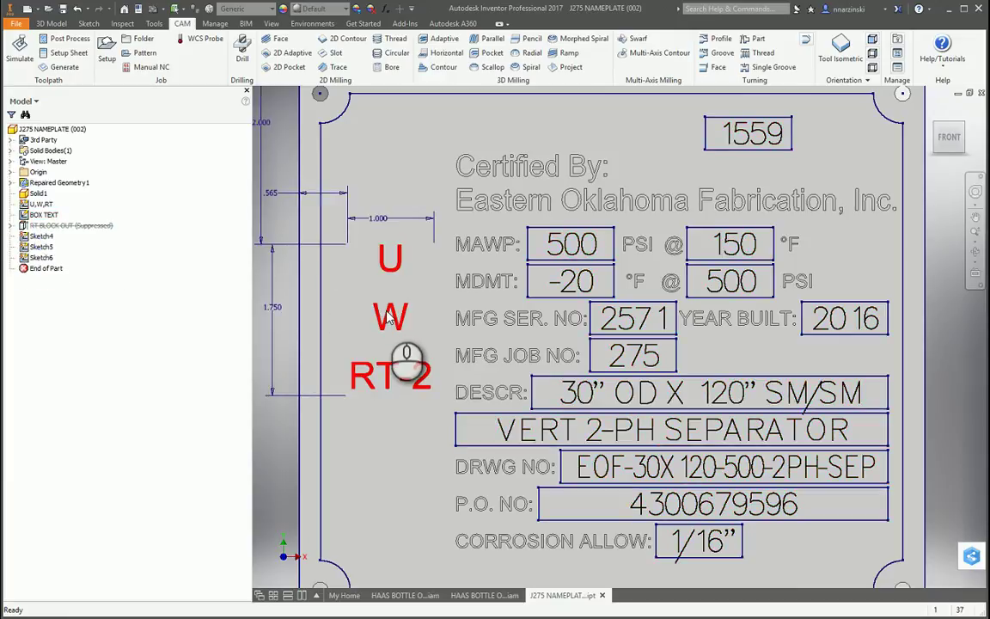
left_click(47, 215)
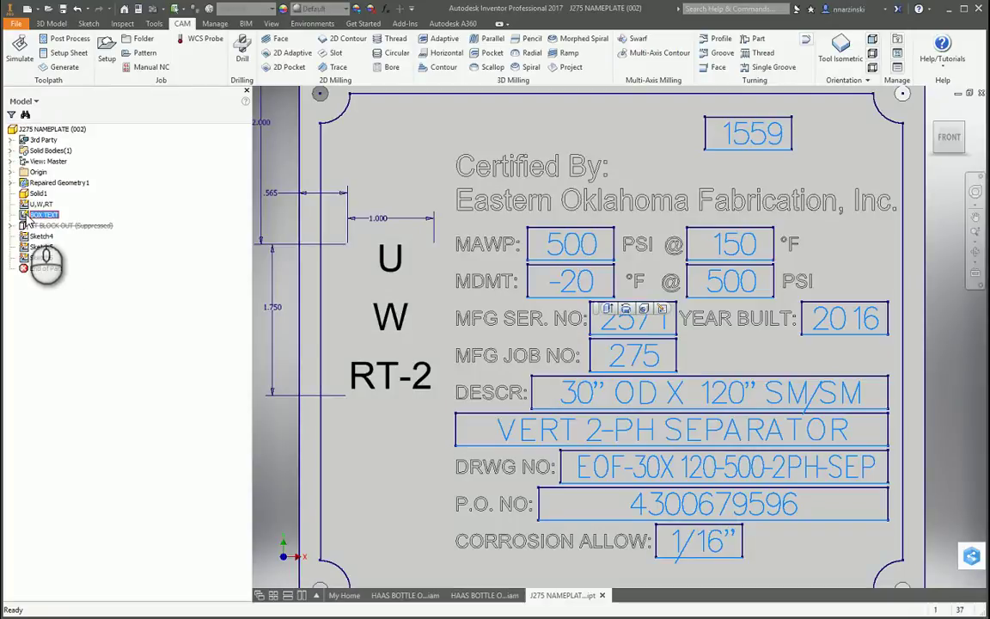
left_click(35, 204)
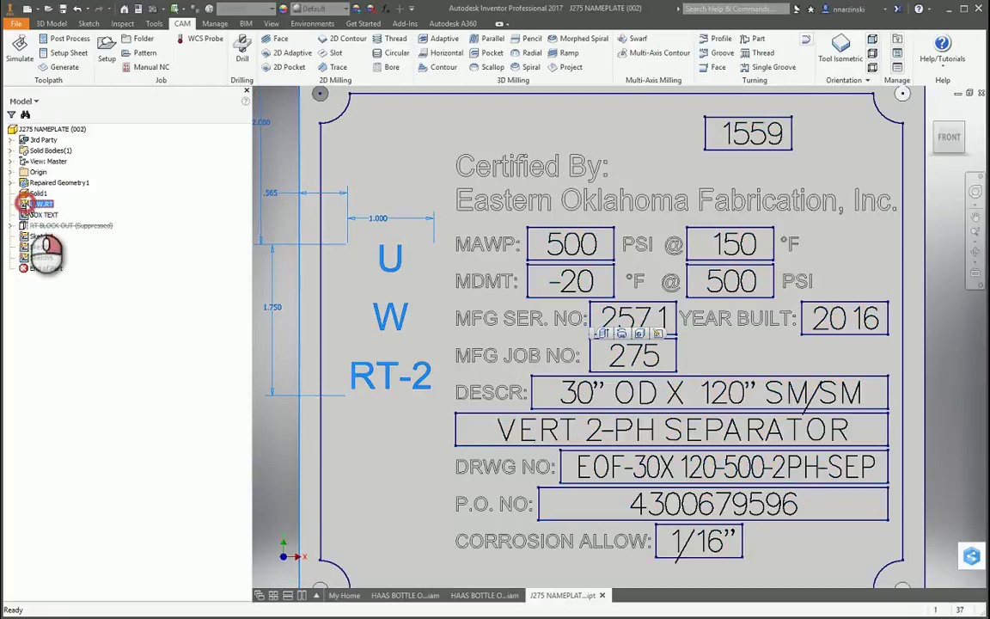
right_click(28, 205)
left_click(49, 219)
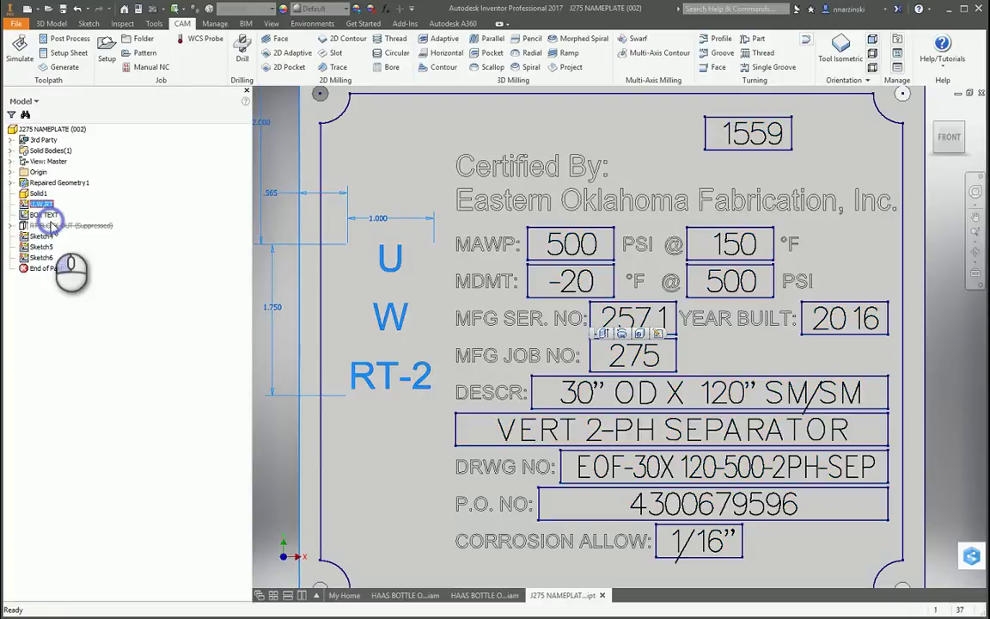
left_click(61, 320)
right_click(51, 309)
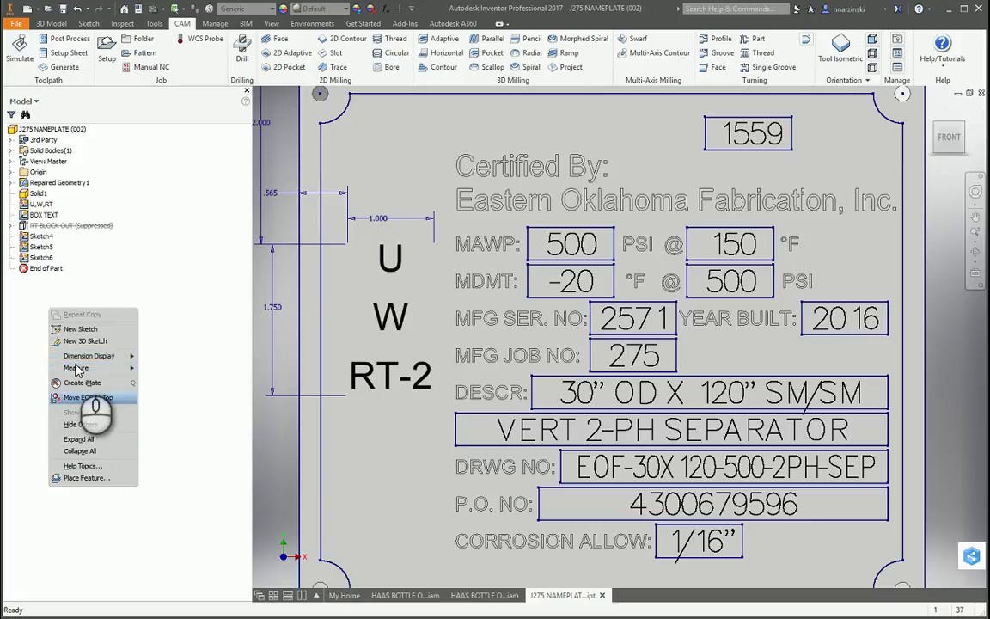
left_click(11, 273)
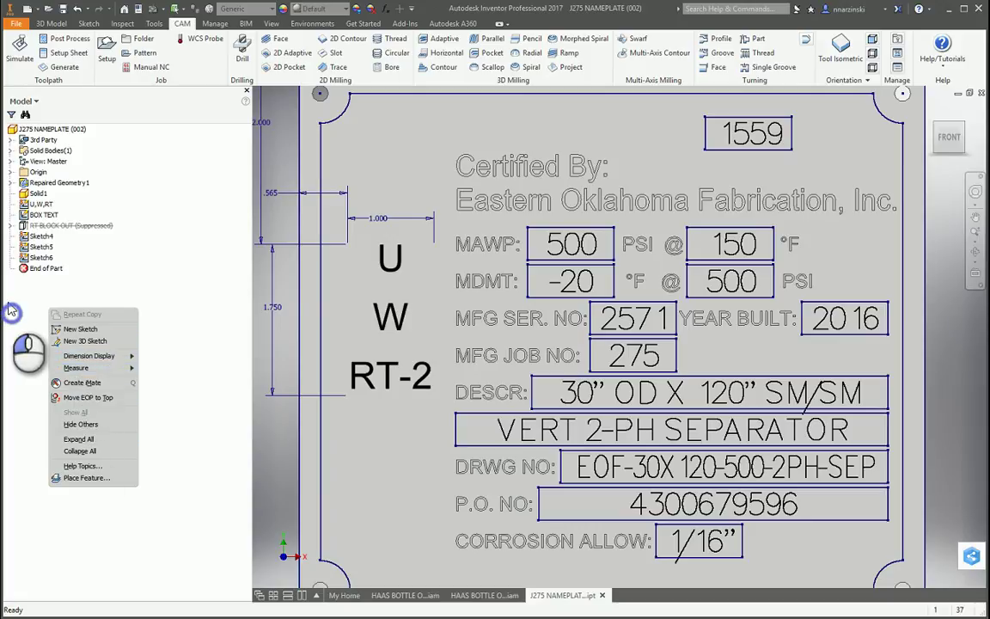
left_click(30, 207)
left_click(30, 205)
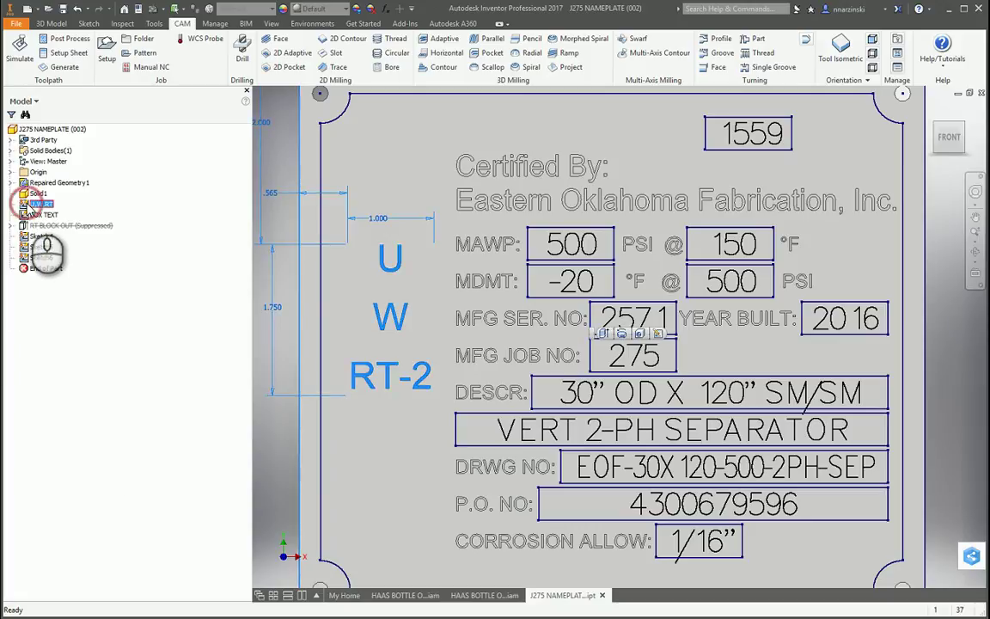
right_click(30, 208)
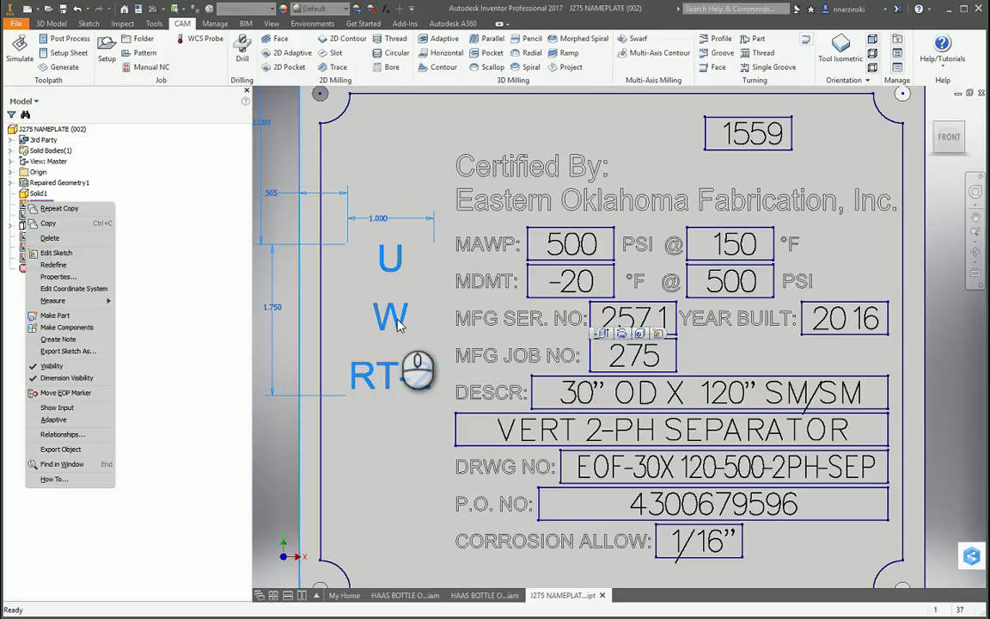
left_click(50, 238)
left_click(138, 261)
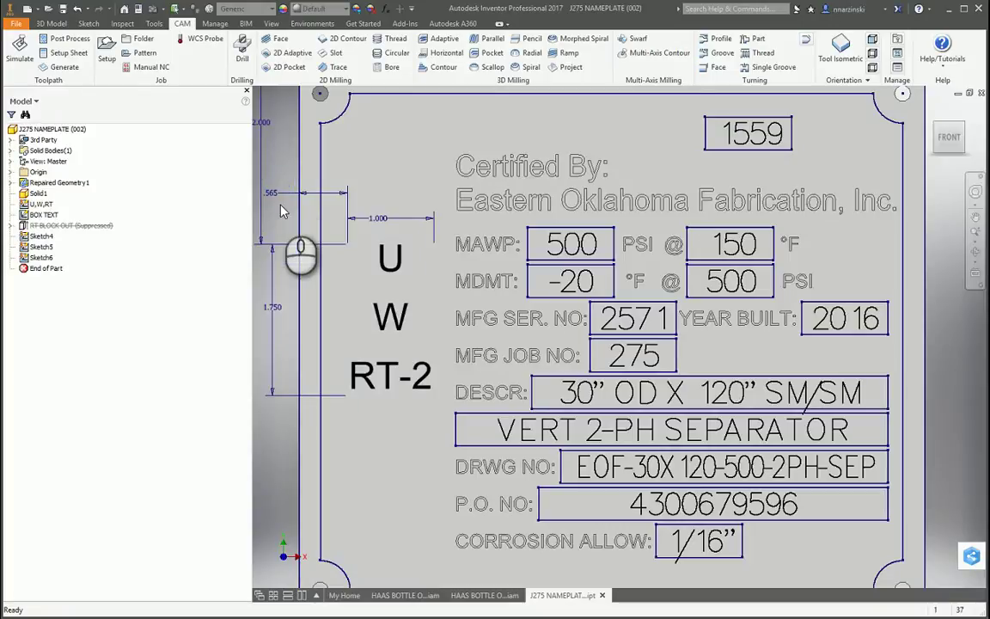
right_click(281, 211)
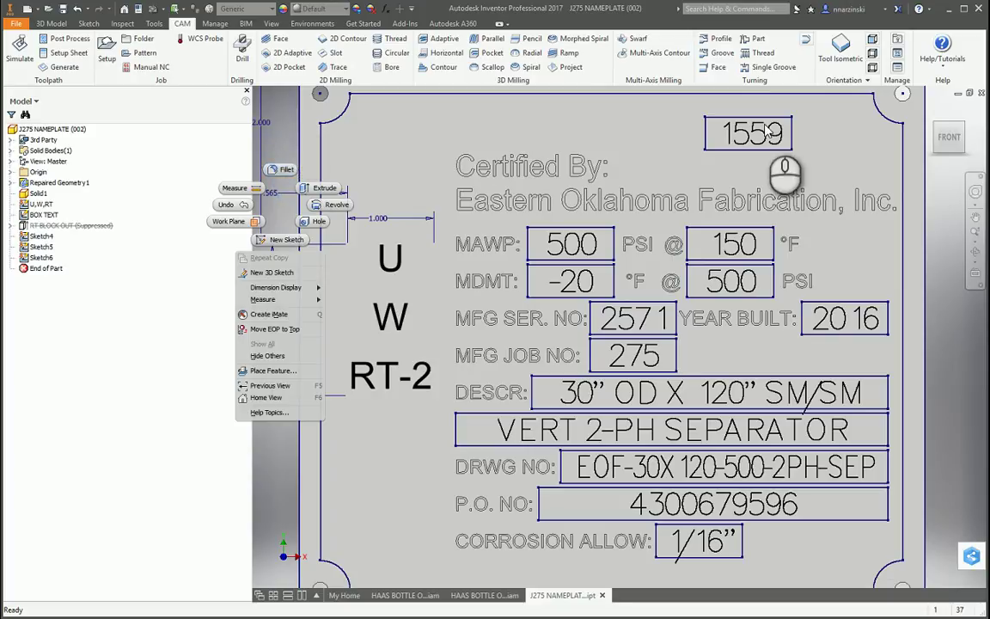
- Open the U,W,RT sketch from the browser for editing
left_click(940, 266)
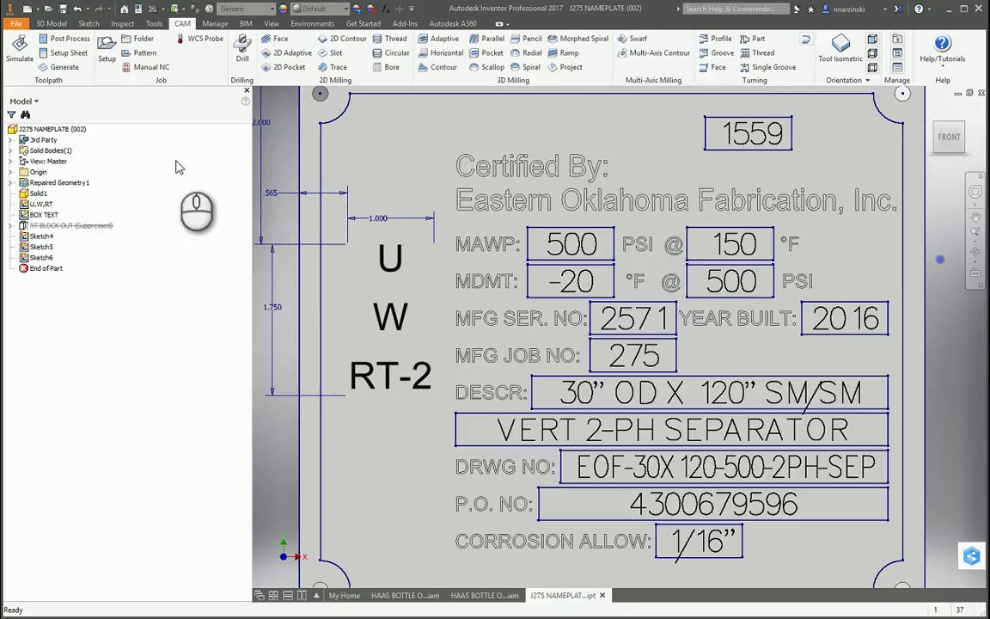
left_click(30, 204)
double_click(30, 205)
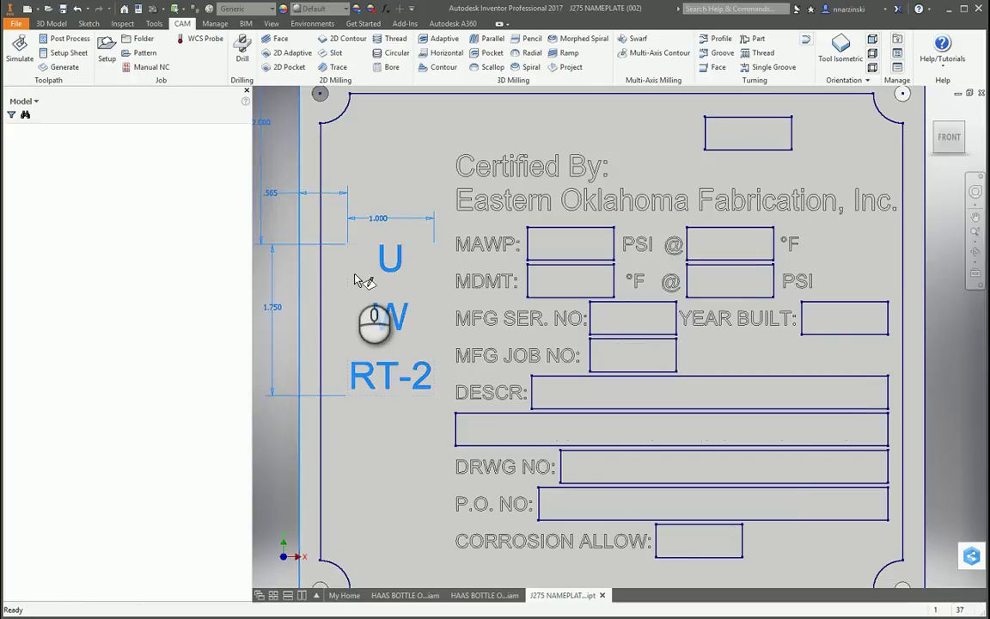
- Copy the U W RT-2 text and paste a duplicate onto the sketch
right_click(415, 261)
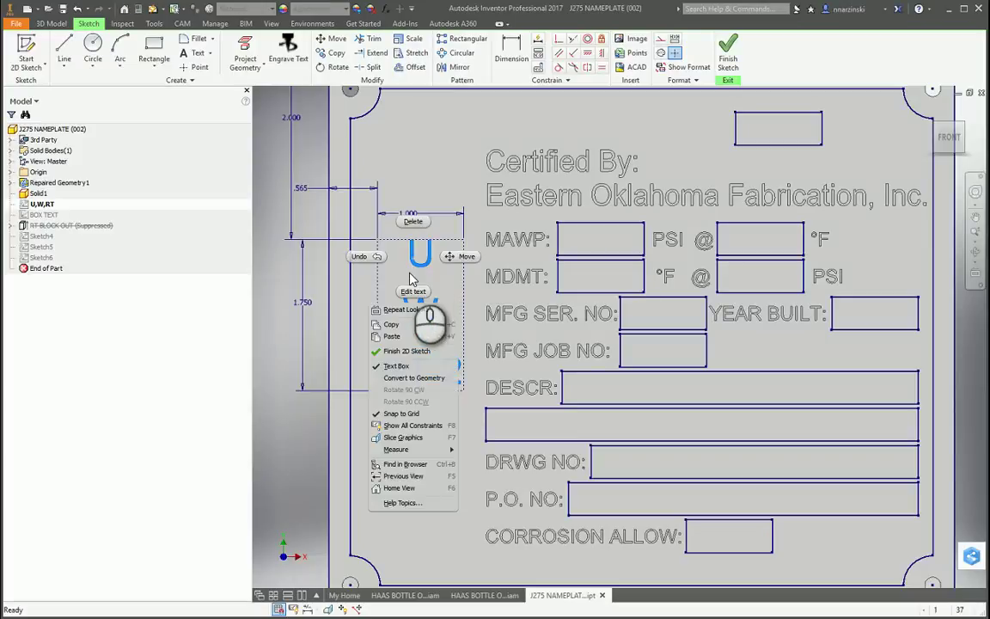
key("Escape")
left_click(362, 211)
left_click_drag(362, 210, 403, 281)
left_click(412, 260)
right_click(412, 261)
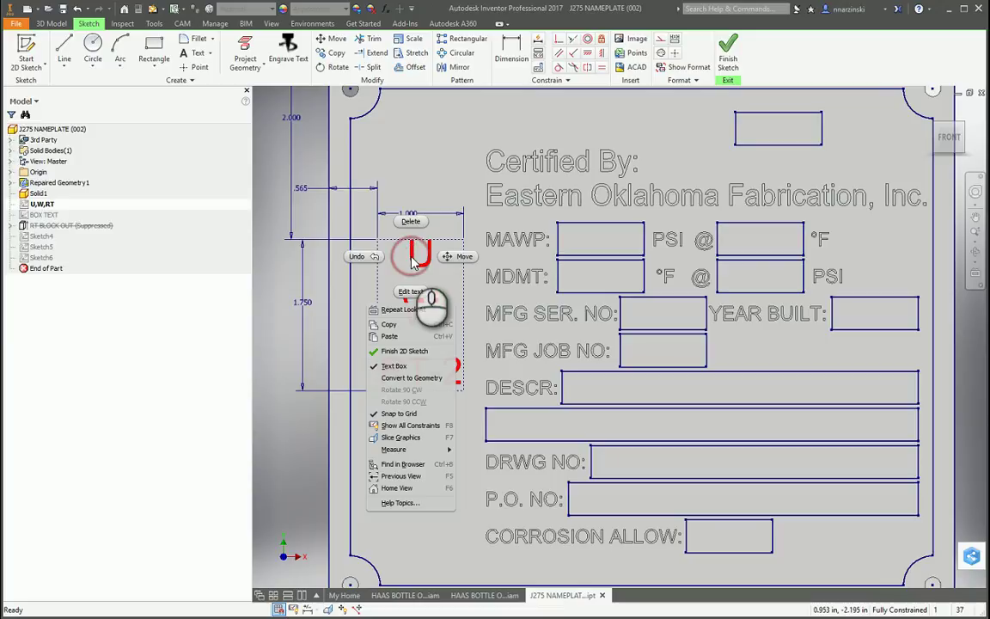
left_click(409, 282)
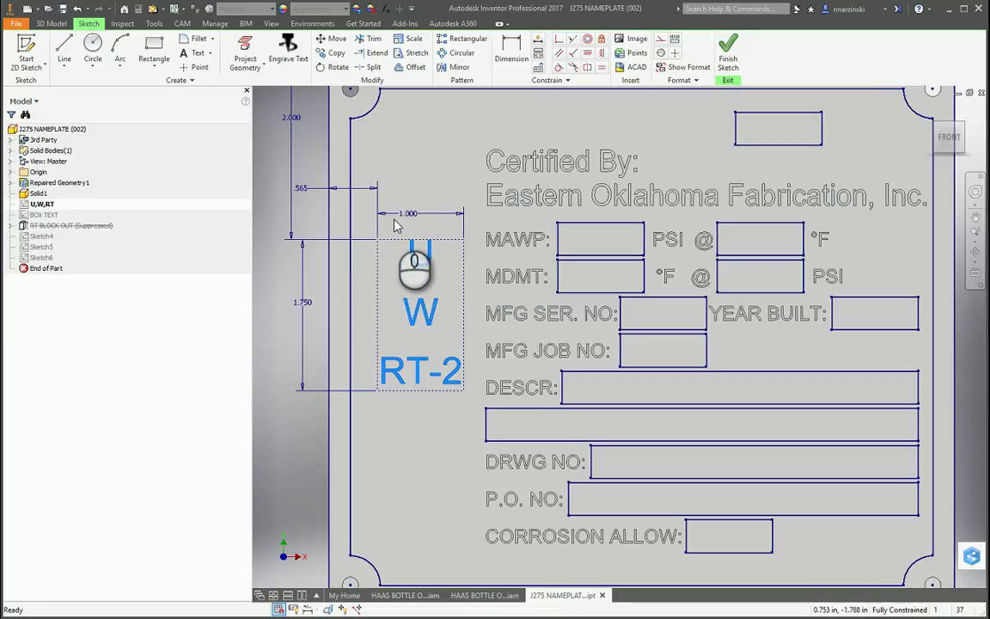
right_click(408, 182)
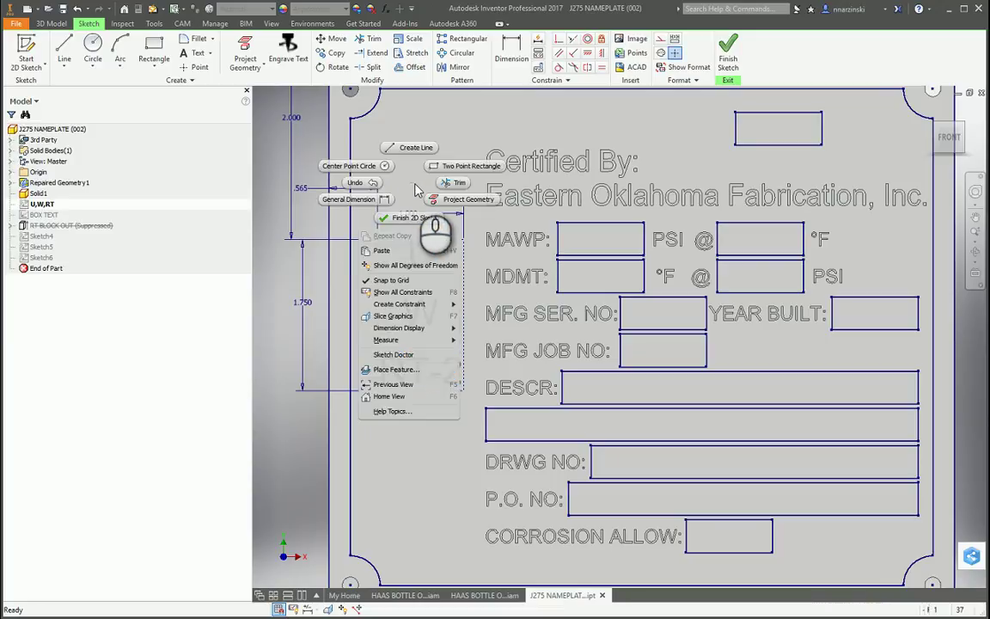
left_click(381, 250)
left_click(469, 305)
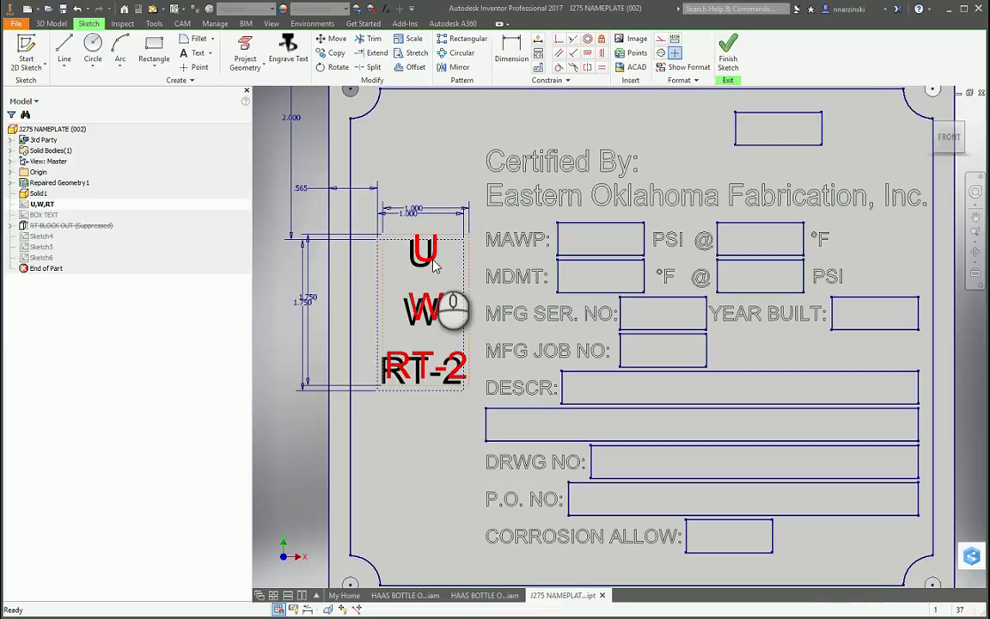
- Move the pasted text copy left, off the plate, and confirm its text in the editor
scroll(615, 236, "down", 3)
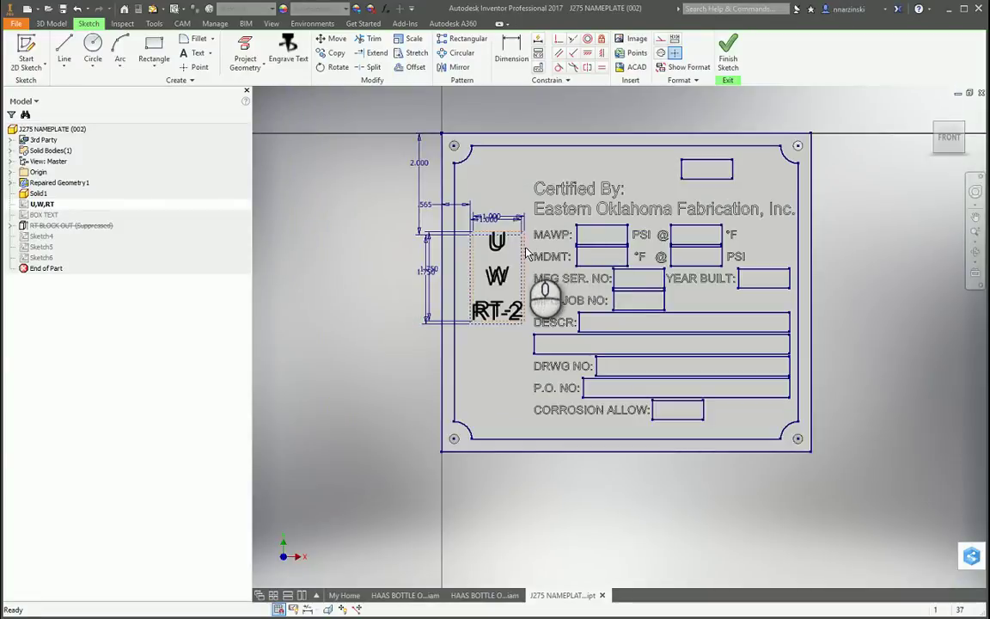
left_click_drag(527, 252, 402, 264)
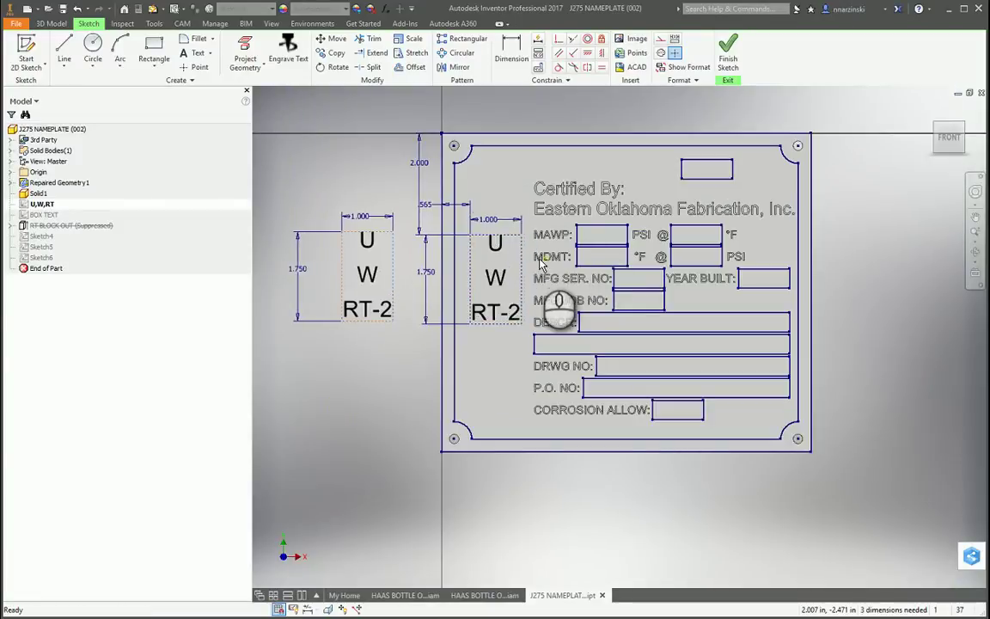
scroll(518, 262, "up", 5)
scroll(403, 271, "down", 4)
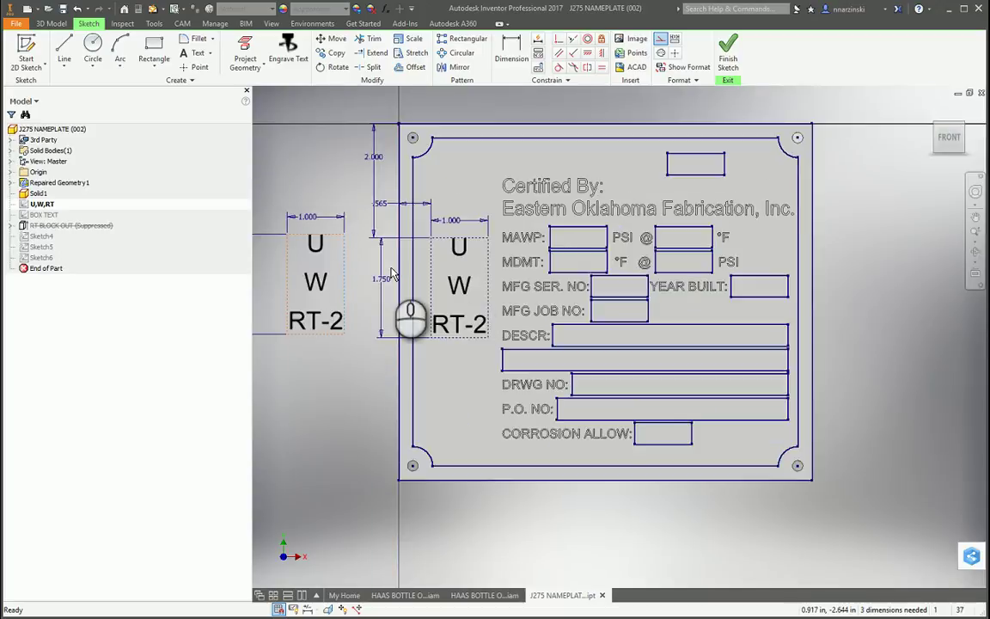
left_click(317, 249)
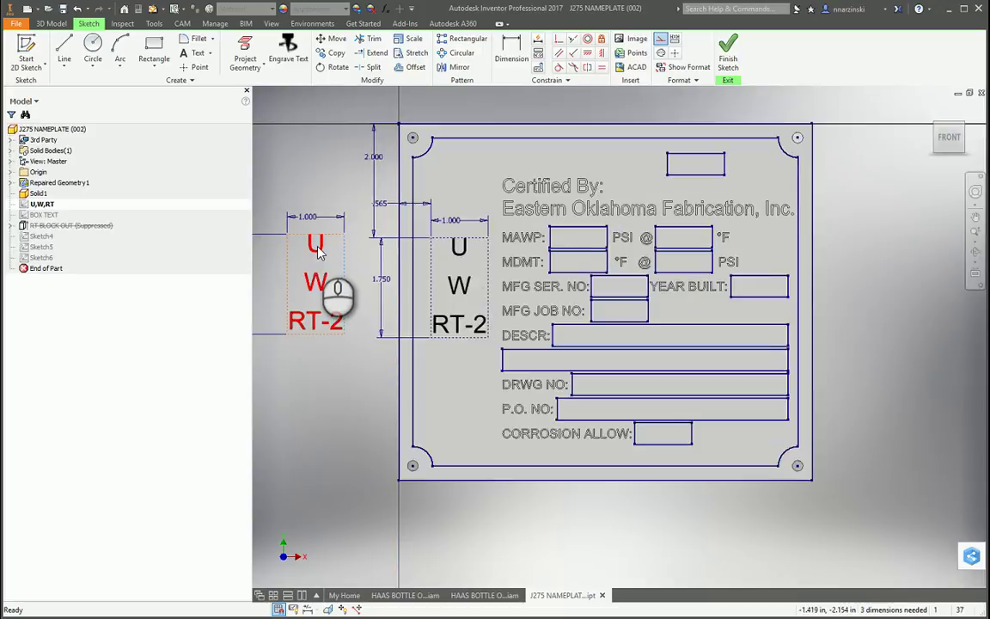
double_click(317, 248)
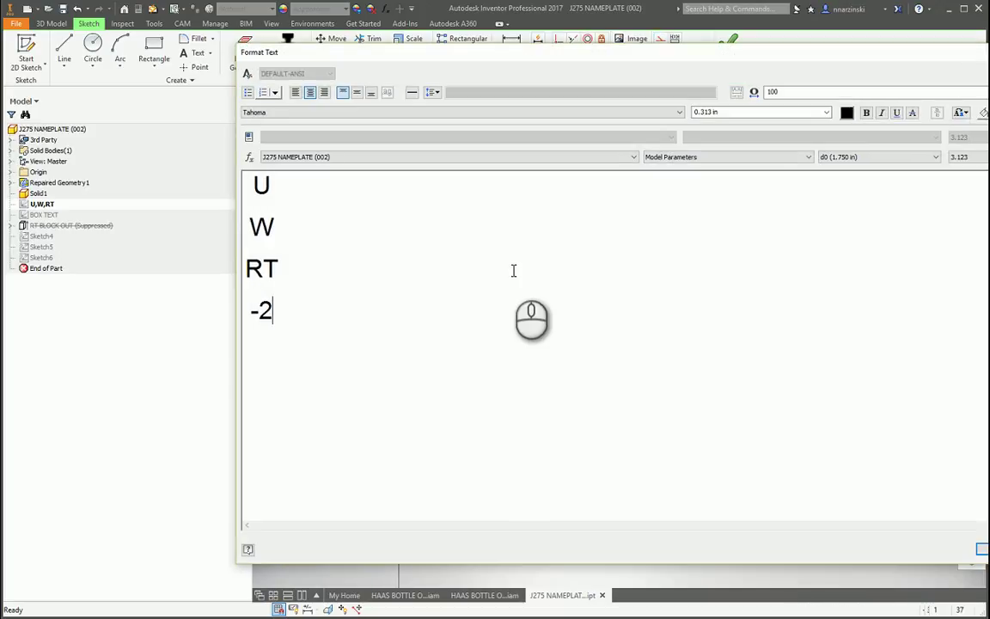
left_click_drag(838, 72, 687, 49)
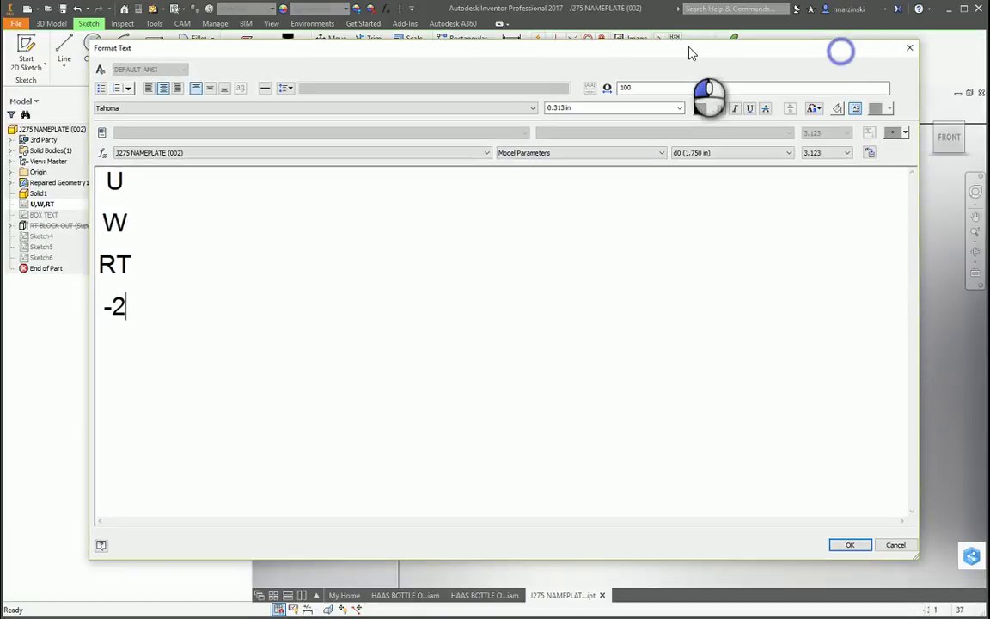
left_click(895, 43)
- Convert the plate's U W RT-2 text to geometry and finish the sketch
left_click(471, 249)
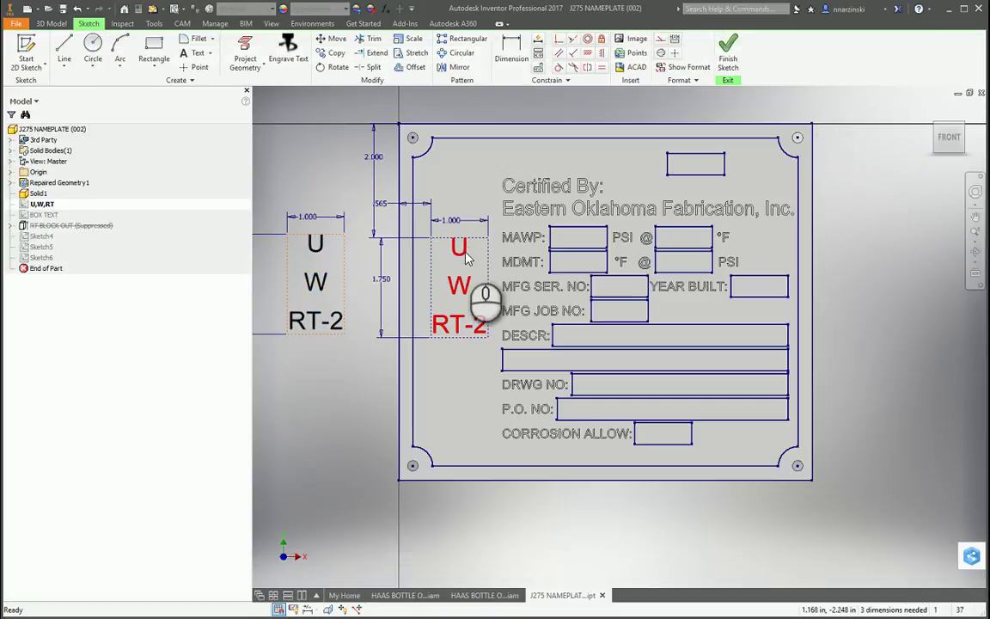
right_click(464, 251)
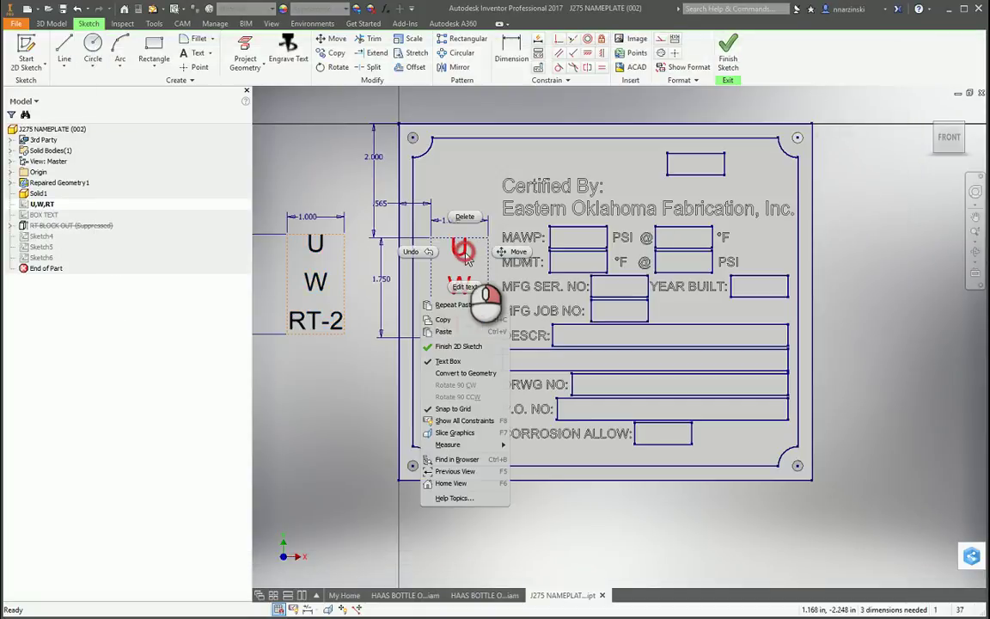
left_click(461, 373)
left_click(471, 170)
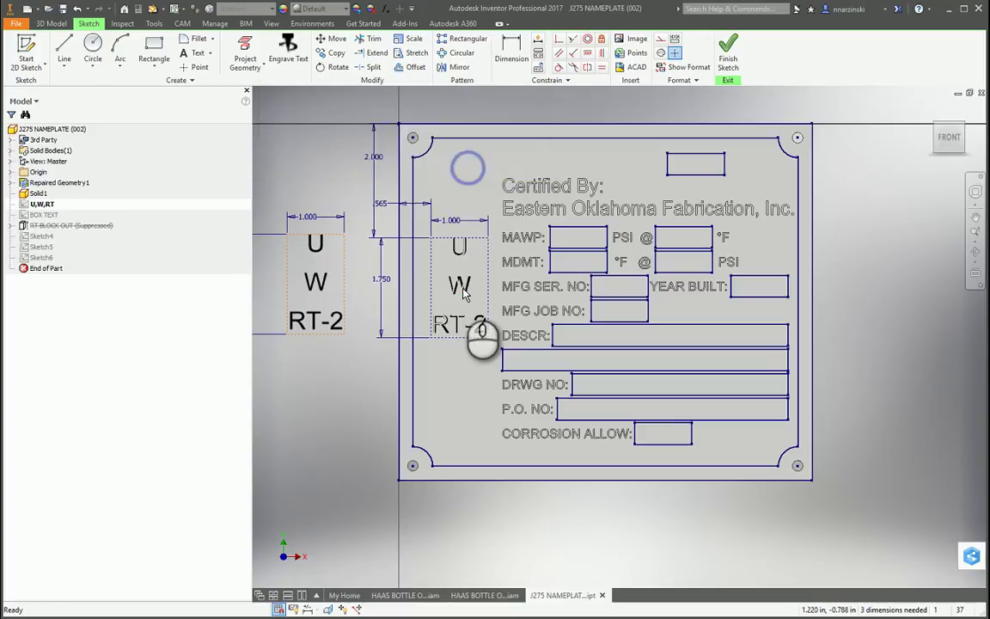
scroll(434, 249, "up", 3)
scroll(687, 361, "down", 3)
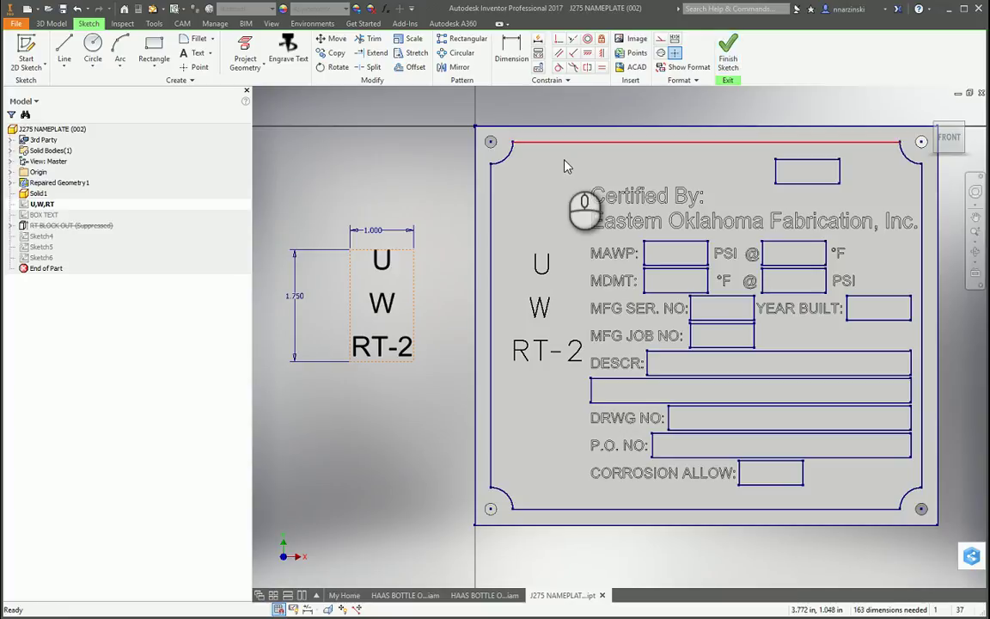
left_click(727, 57)
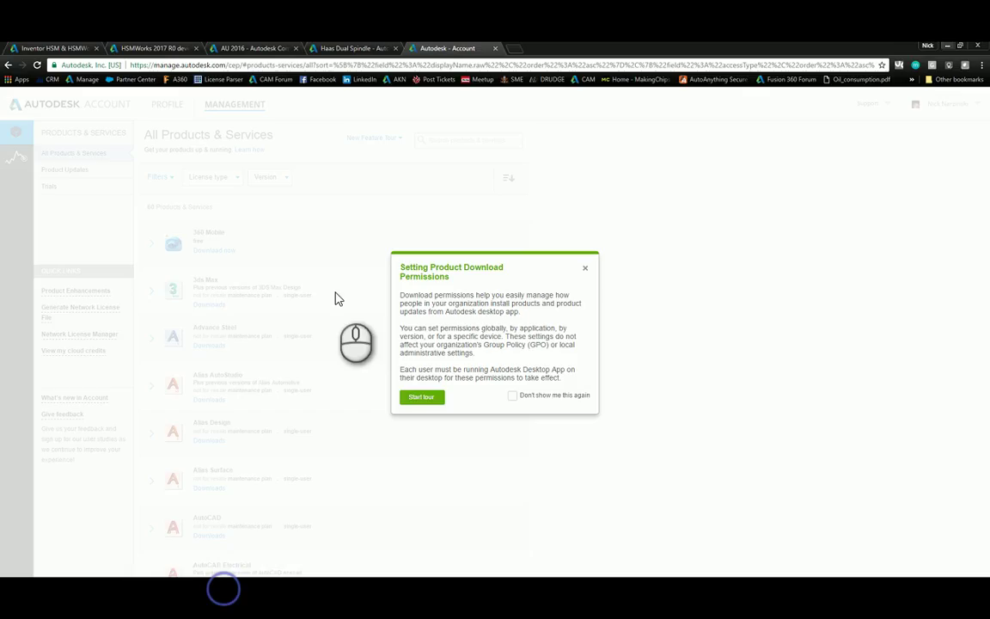
- Go to manage.autodesk.com in a new tab and dismiss the download-permissions tour popup
left_click(513, 50)
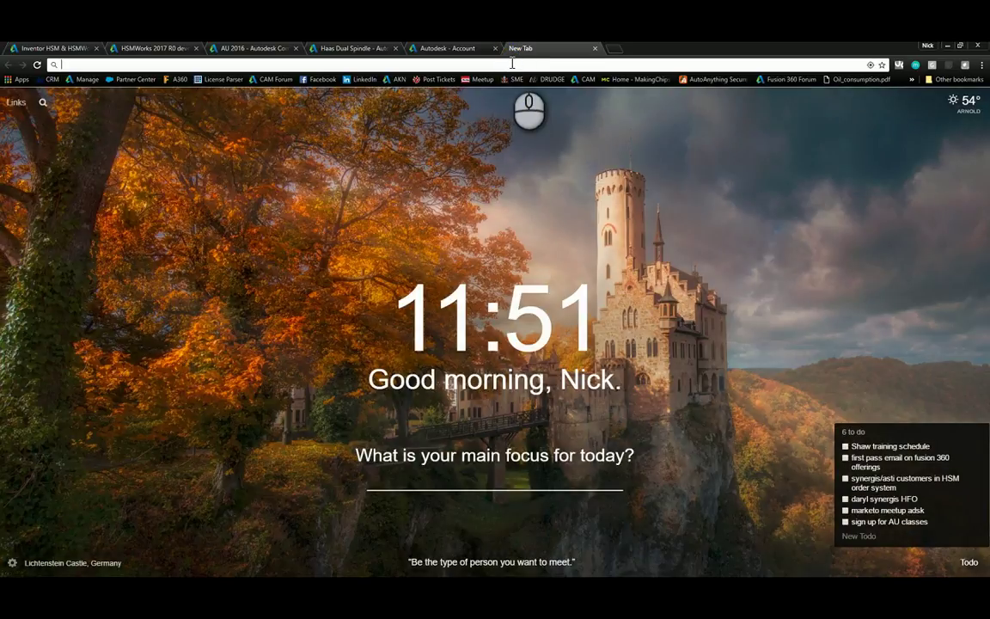
type("manage")
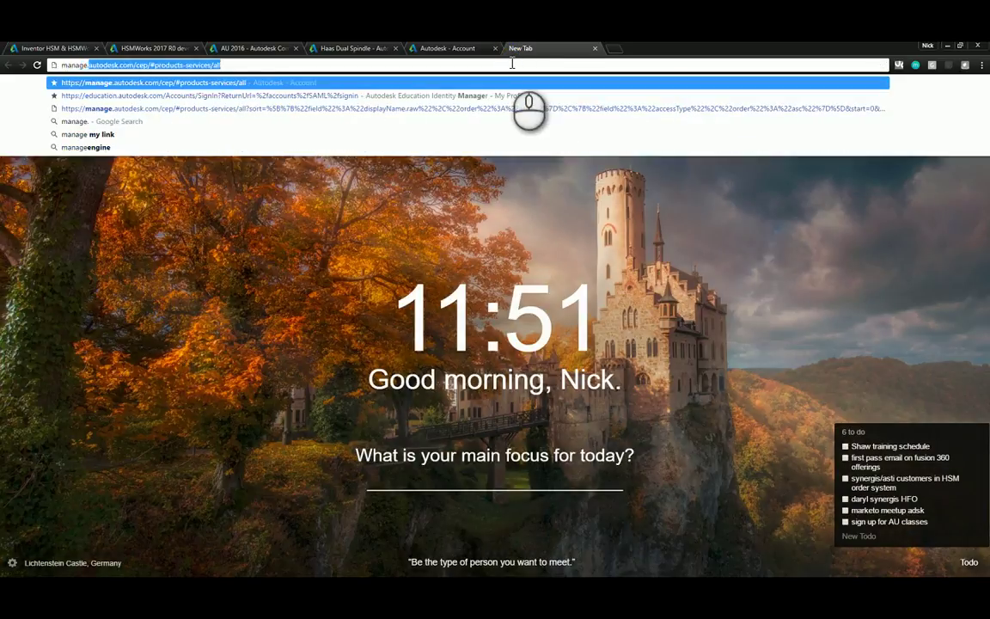
type(".autodesk.com")
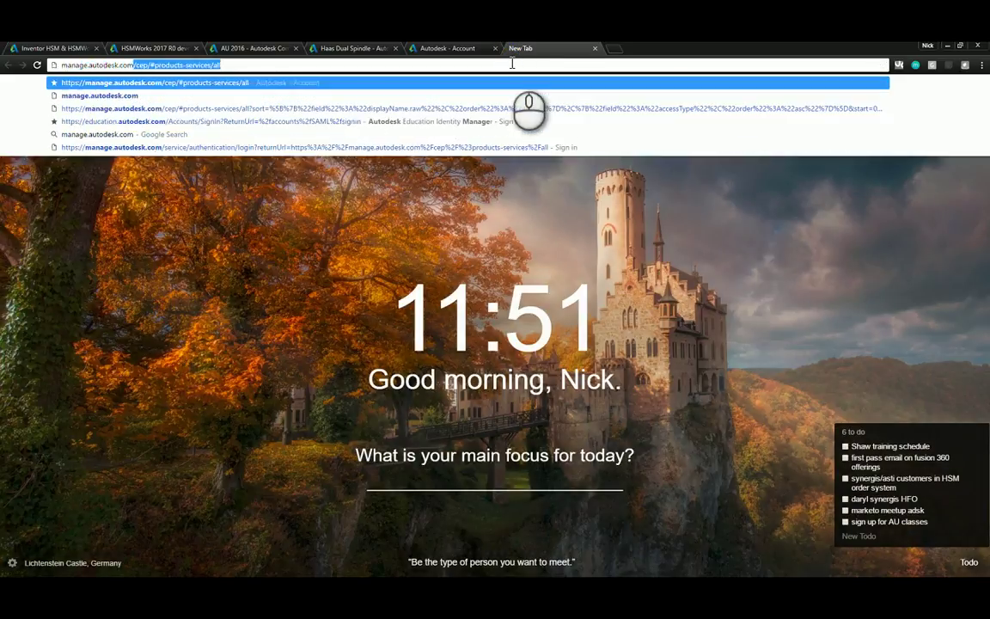
key("Delete")
key("Return")
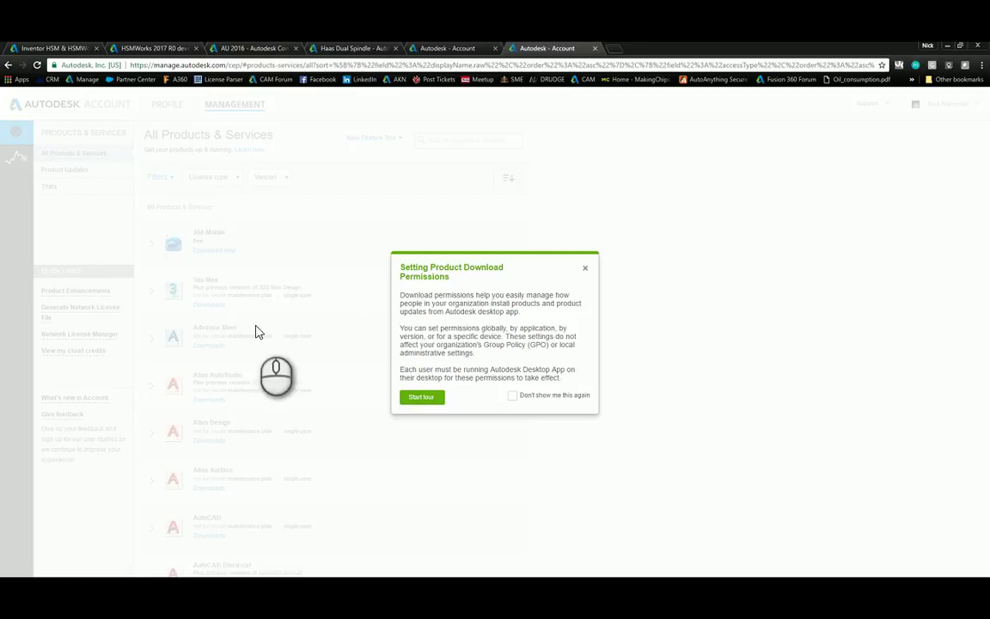
left_click(584, 267)
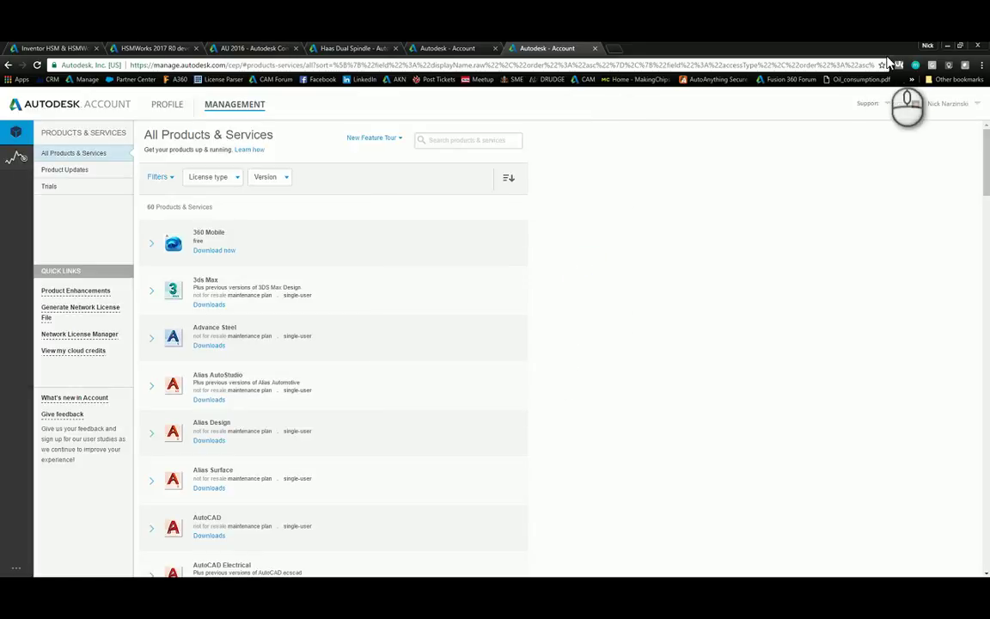